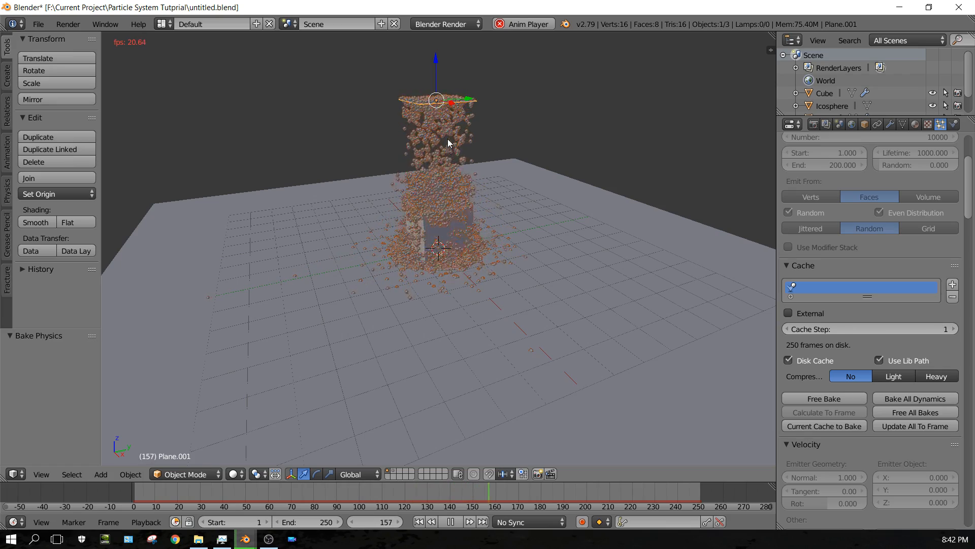
Orbit around the playing particle animation to examine it, then stop playback.
mouse_move(447, 142)
middle_mouse_down()
mouse_move(446, 184)
mouse_move(452, 149)
middle_mouse_up()
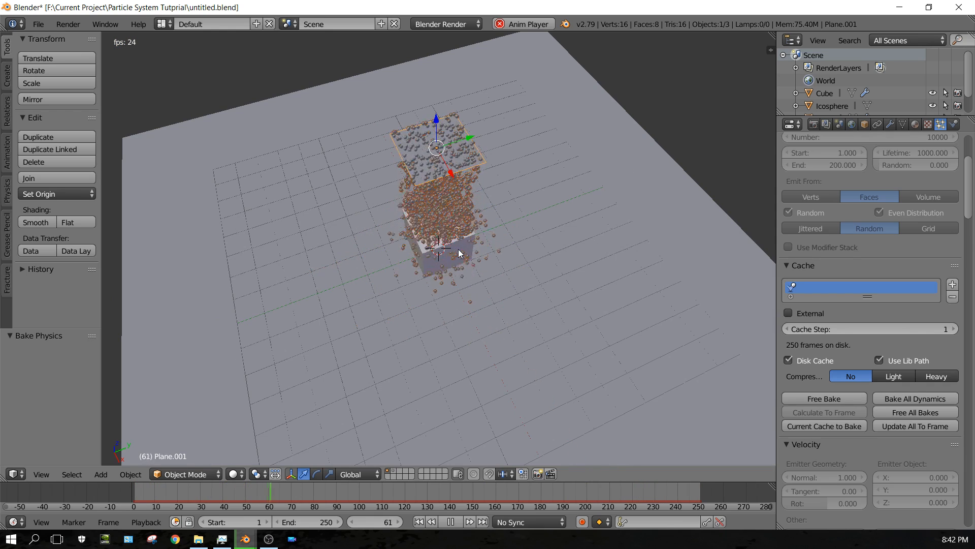
middle_click_drag(460, 253, 453, 200)
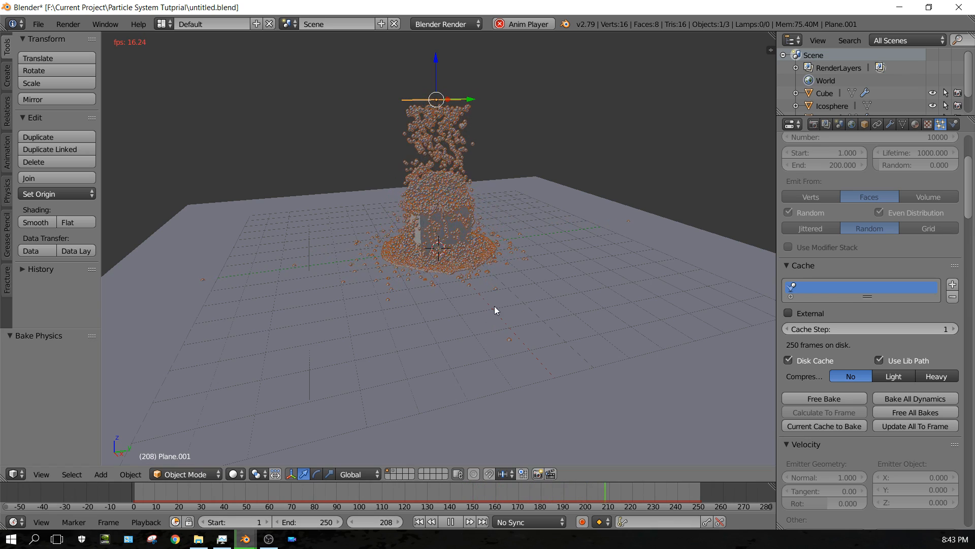
left_click(451, 520)
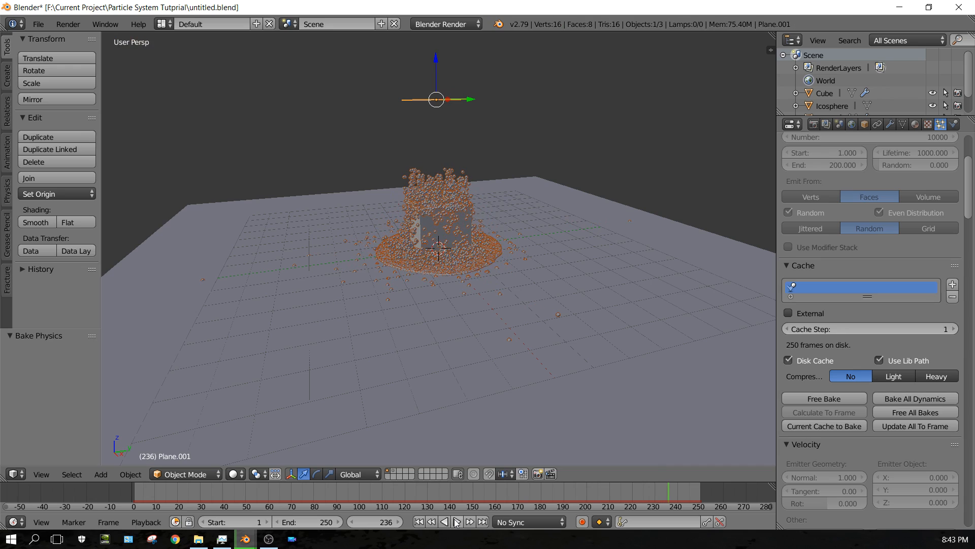
Start a new scene by reloading the start-up file.
left_click(37, 25)
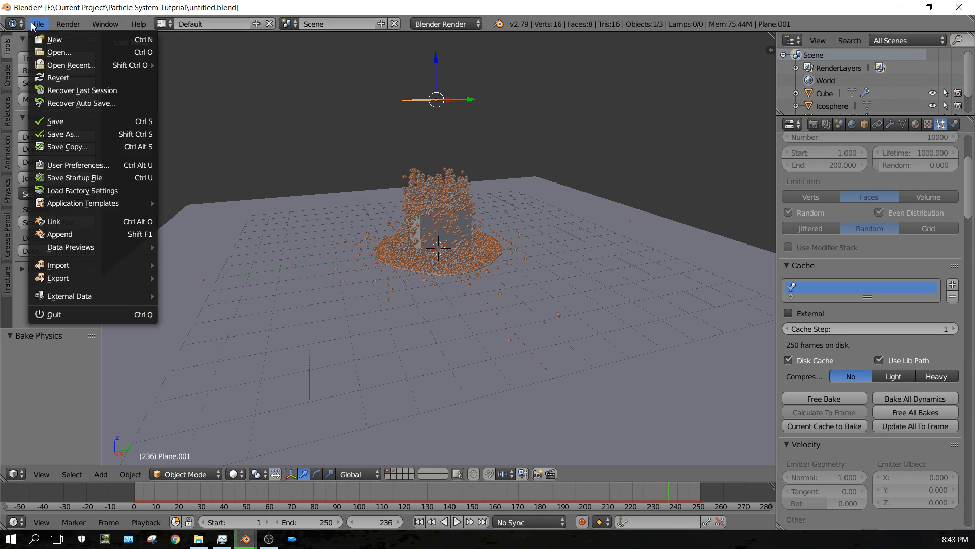
left_click(54, 41)
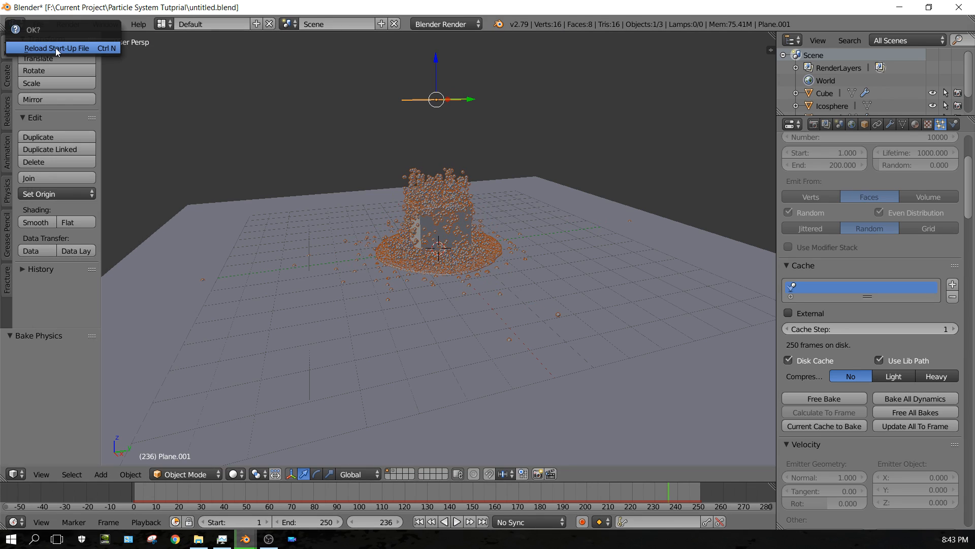
left_click(56, 48)
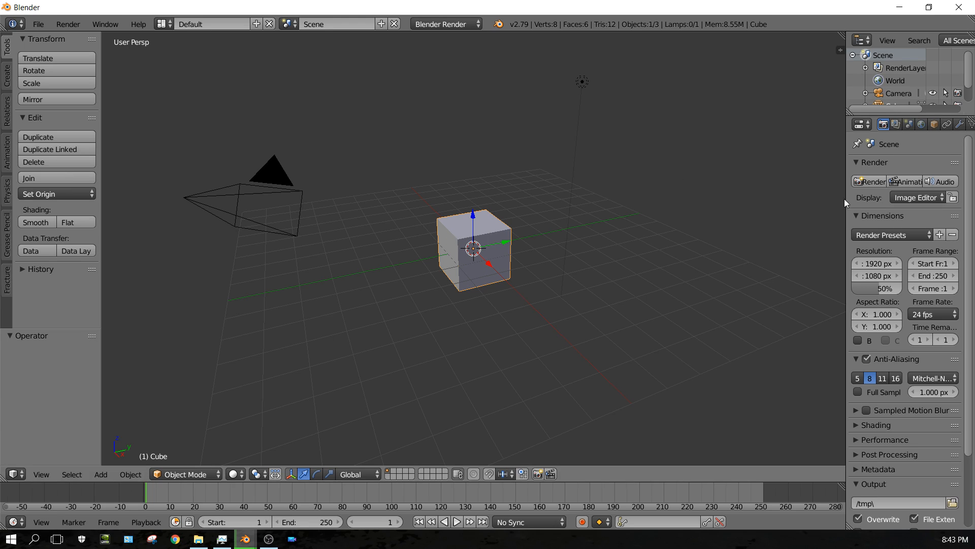
Enable Collision physics on the default cube.
left_click_drag(845, 201, 777, 199)
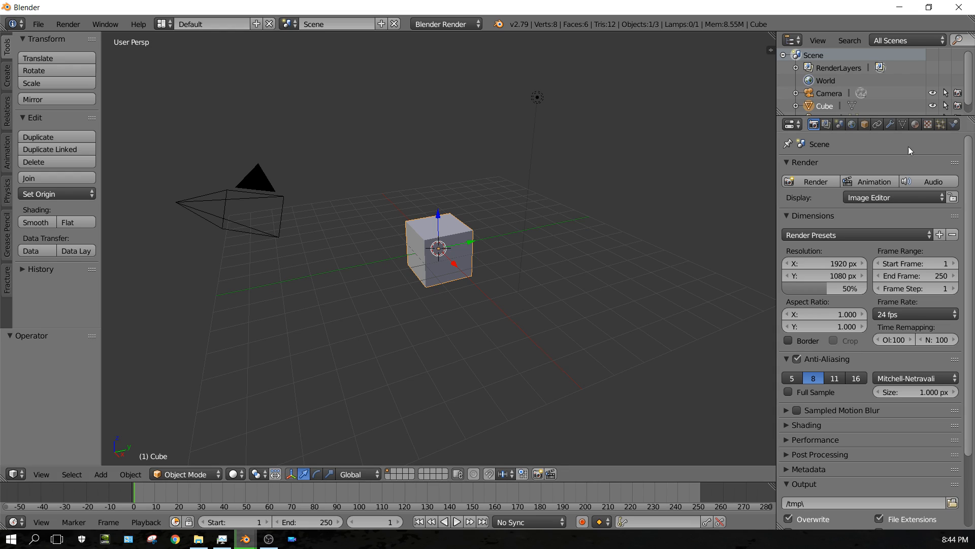
left_click(955, 125)
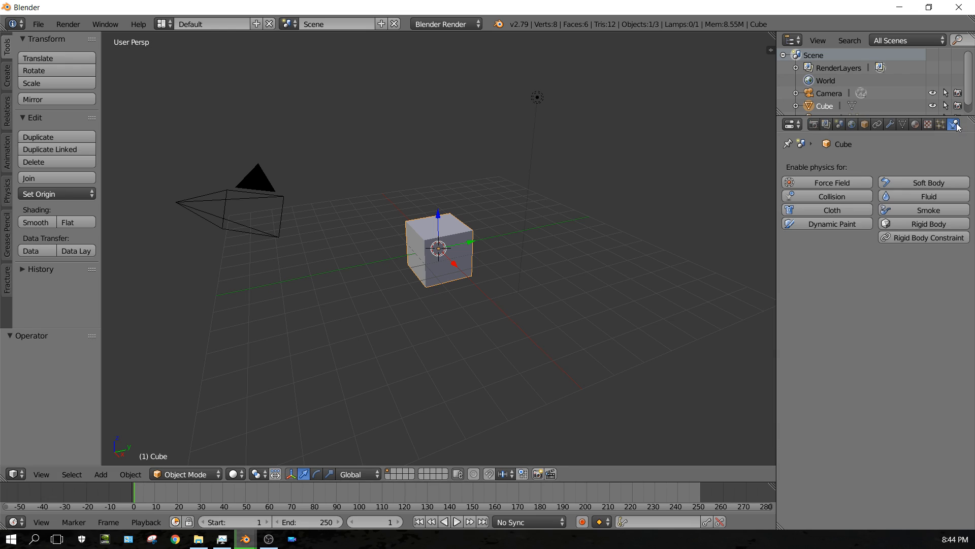
left_click(822, 196)
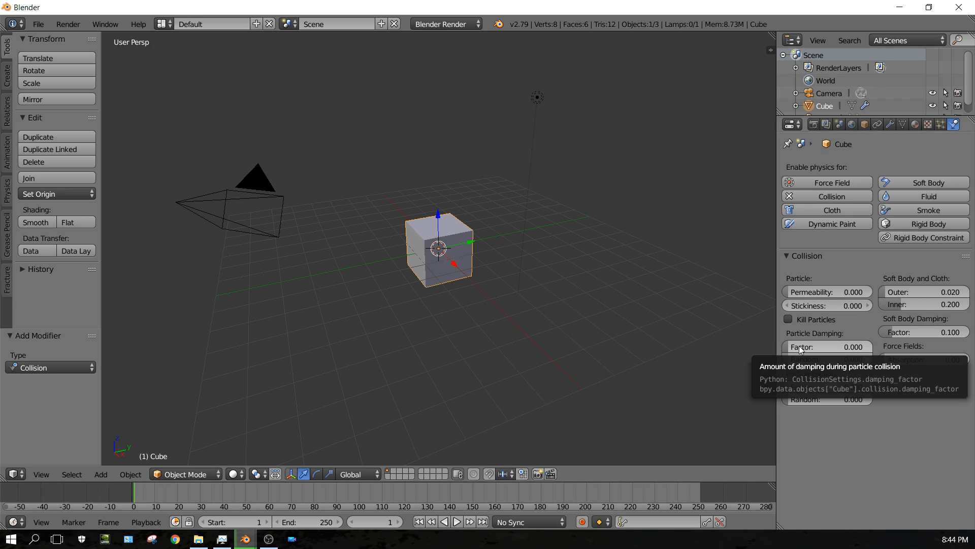
Set the cube's particle damping factor to 0.75.
mouse_move(799, 345)
left_mouse_down()
mouse_move(864, 346)
mouse_move(816, 351)
left_mouse_up()
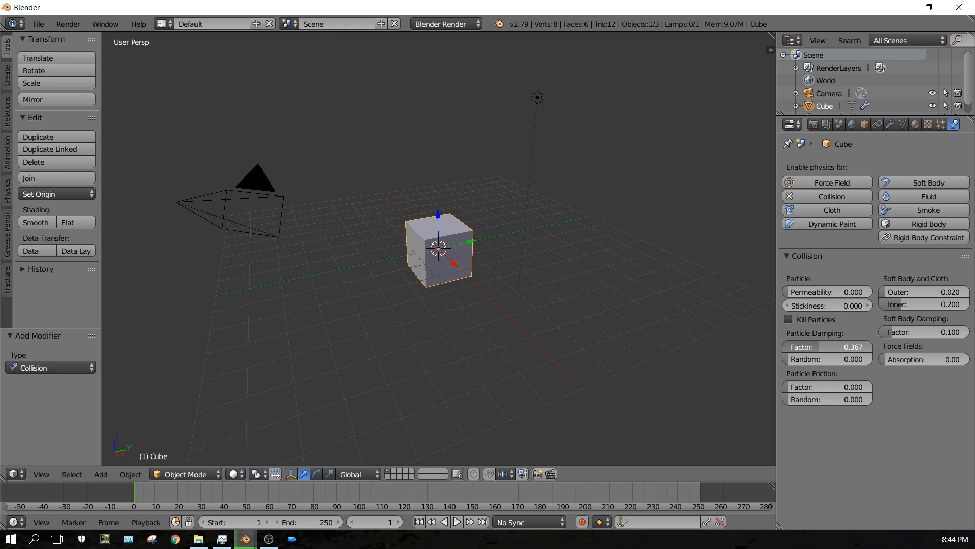
left_click_drag(815, 351, 784, 347)
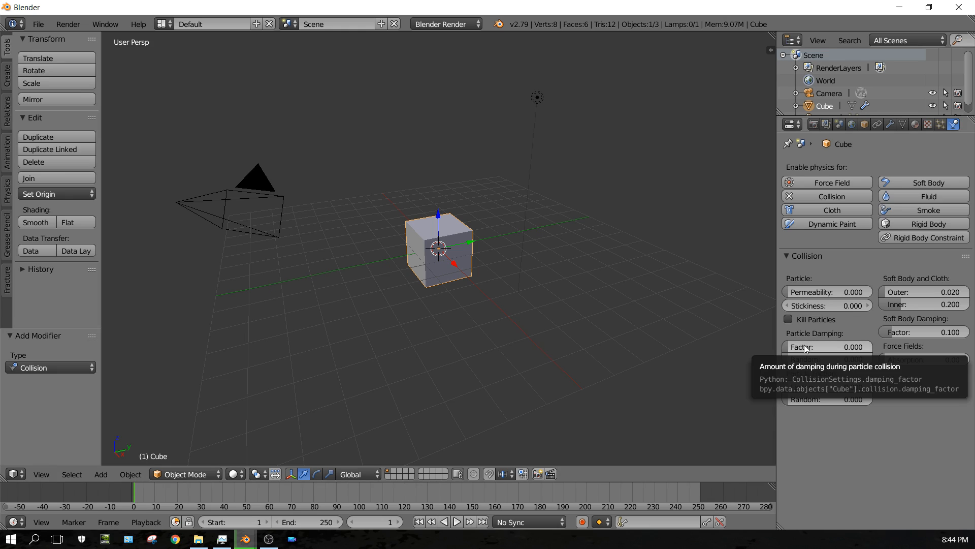
left_click(824, 346)
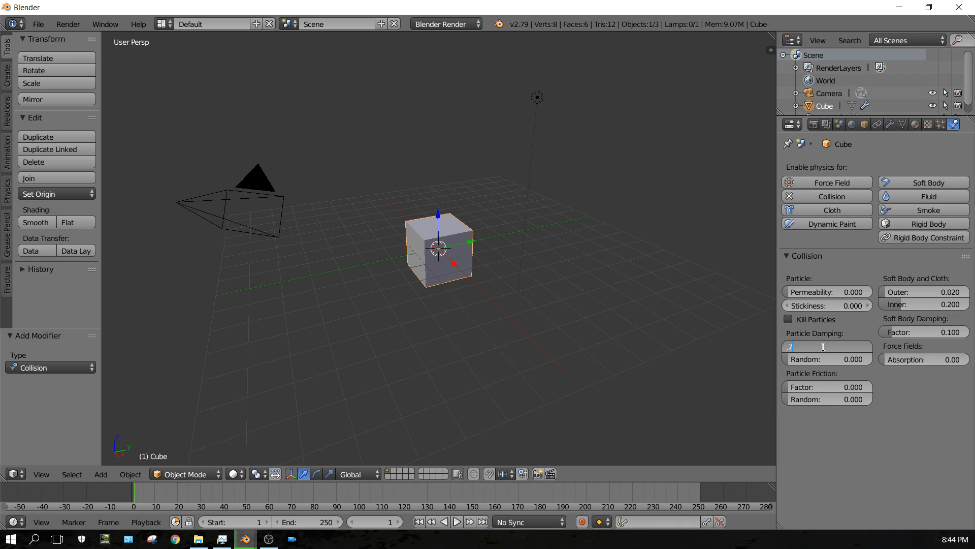
key("Return")
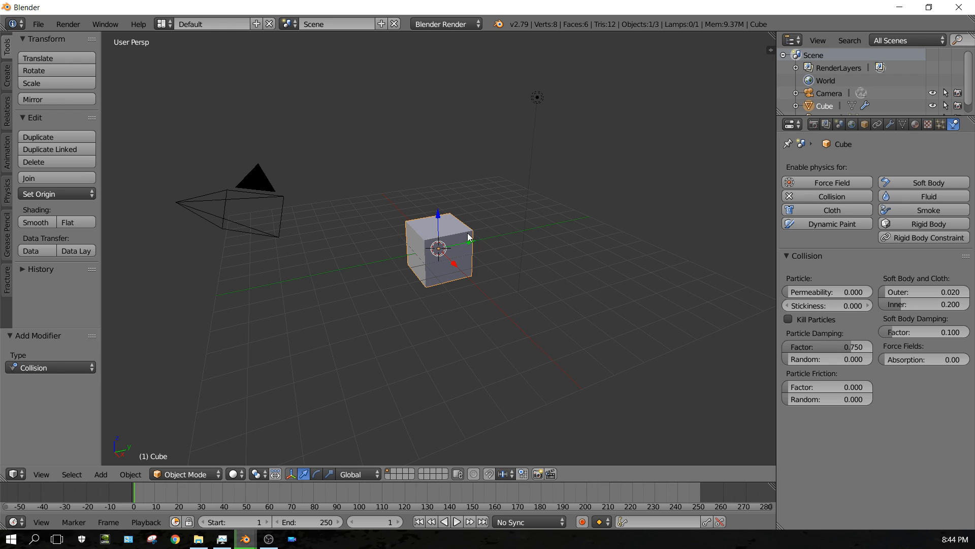
Set the cube's particle friction factor to 0.05.
left_click(834, 388)
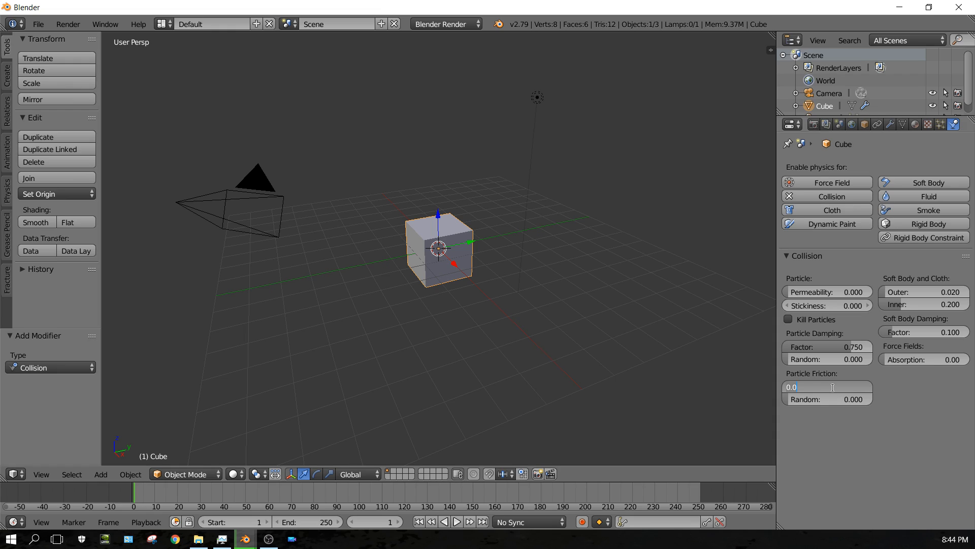
type(".05")
key("Return")
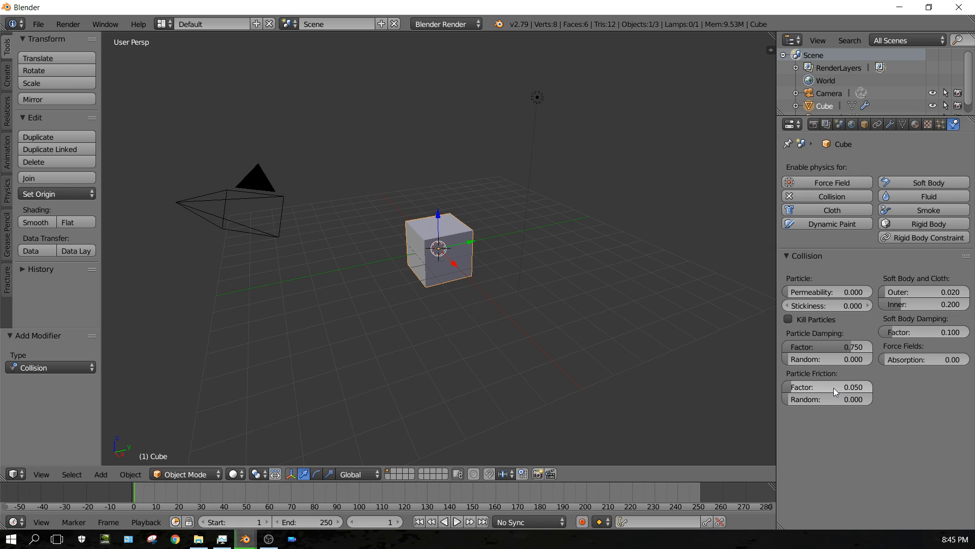
Add a plane and scale it up about 11.8 times into a large ground.
left_click(104, 475)
mouse_move(113, 460)
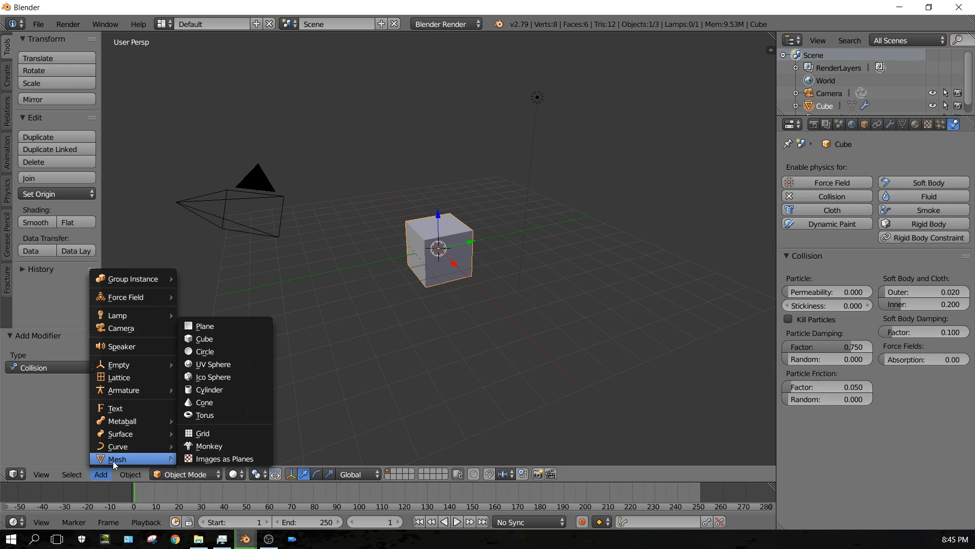
left_click(205, 327)
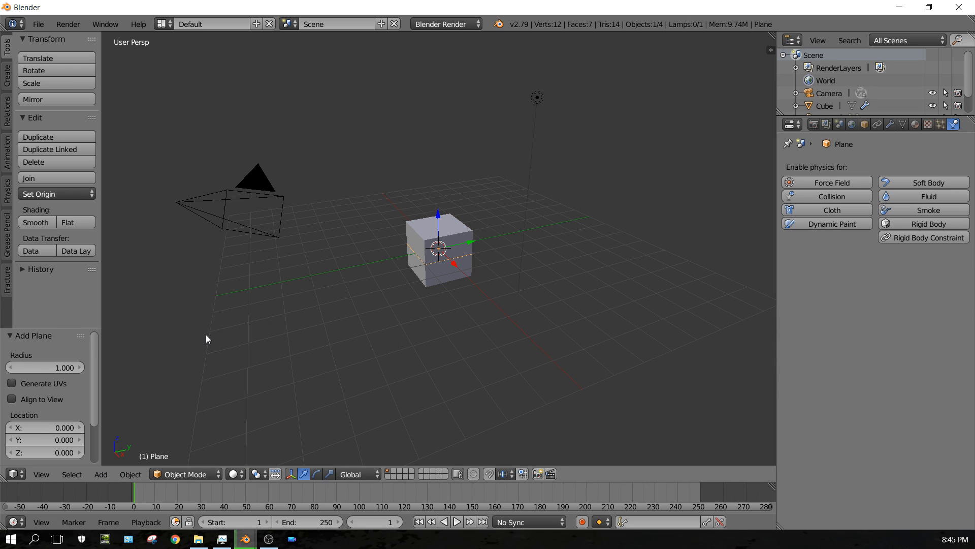
key("s")
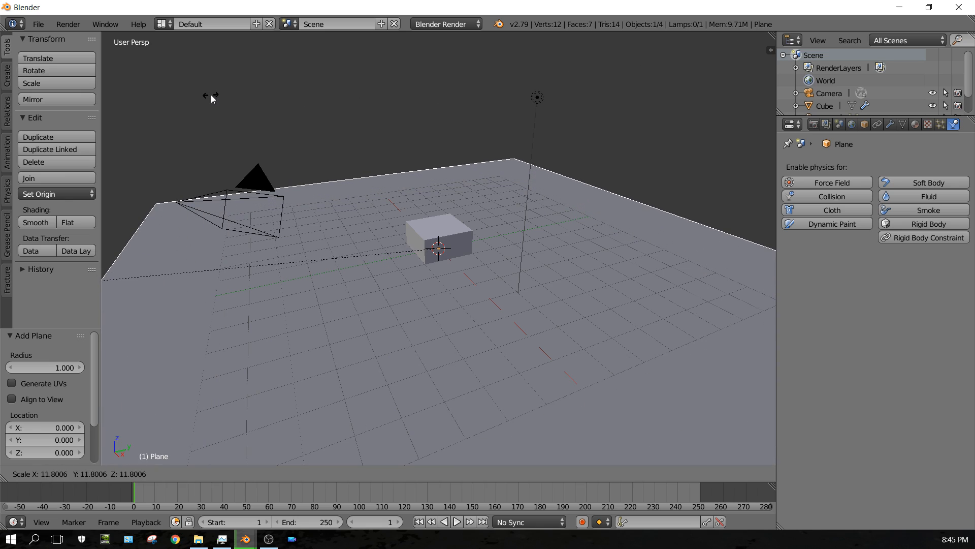
left_click(209, 95)
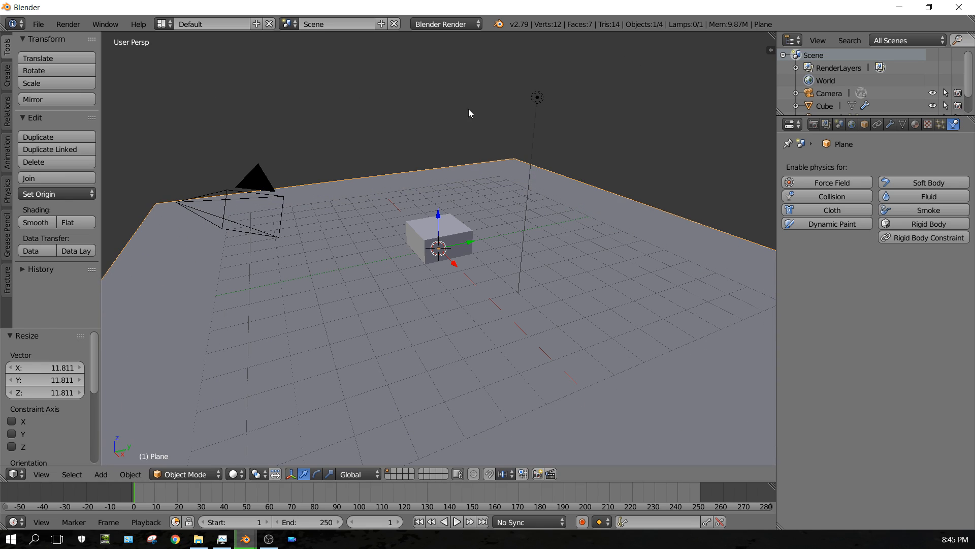
Lower the ground plane to about Z -1.14 under the cube and enable Collision physics on it.
left_click_drag(440, 215, 441, 240)
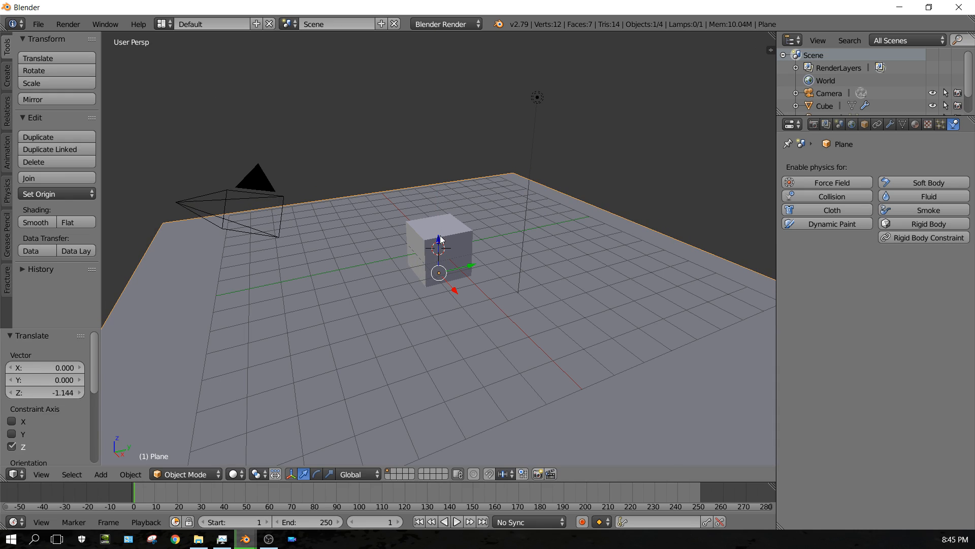
left_click(827, 196)
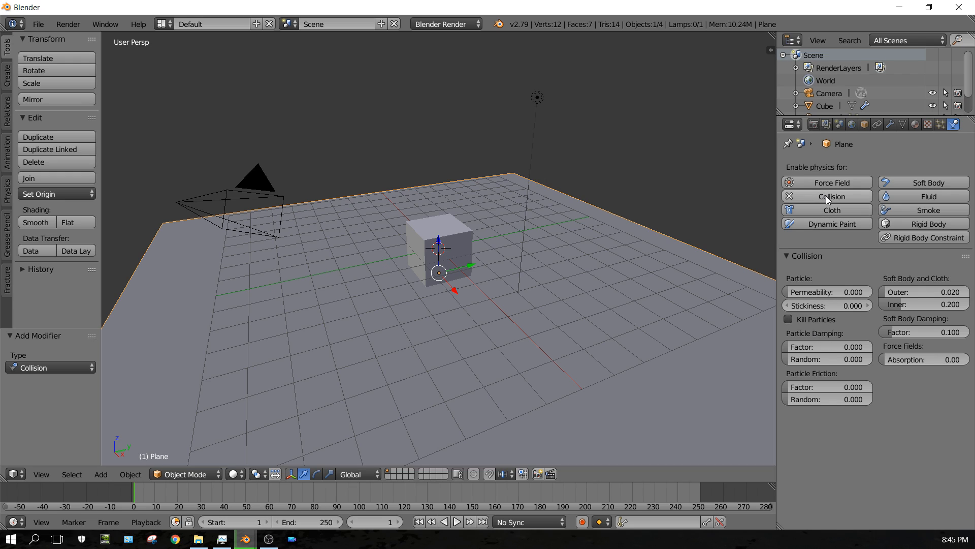
Set the ground plane's particle damping factor to 1 and its friction factor to 0.1.
left_click(821, 346)
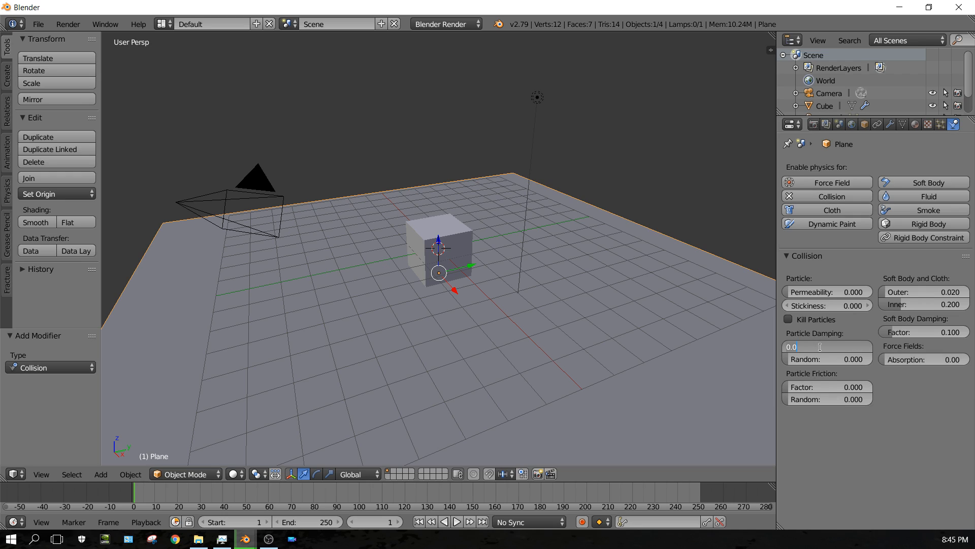
type(".75")
key("Return")
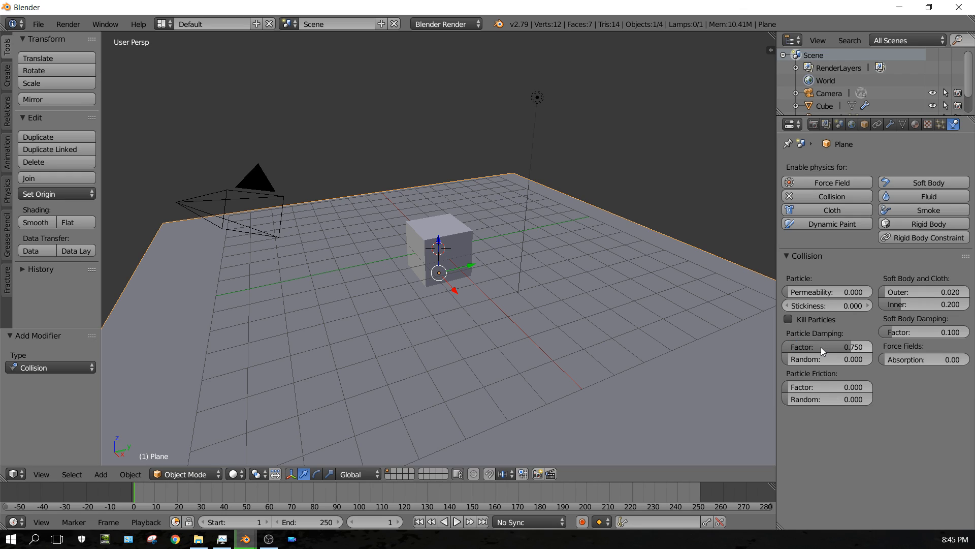
left_click(826, 348)
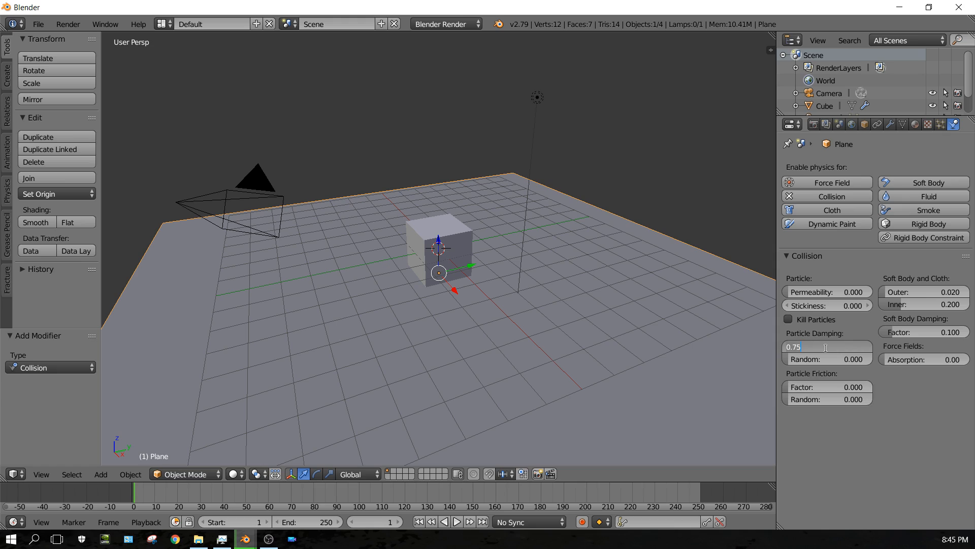
type("1")
key("Return")
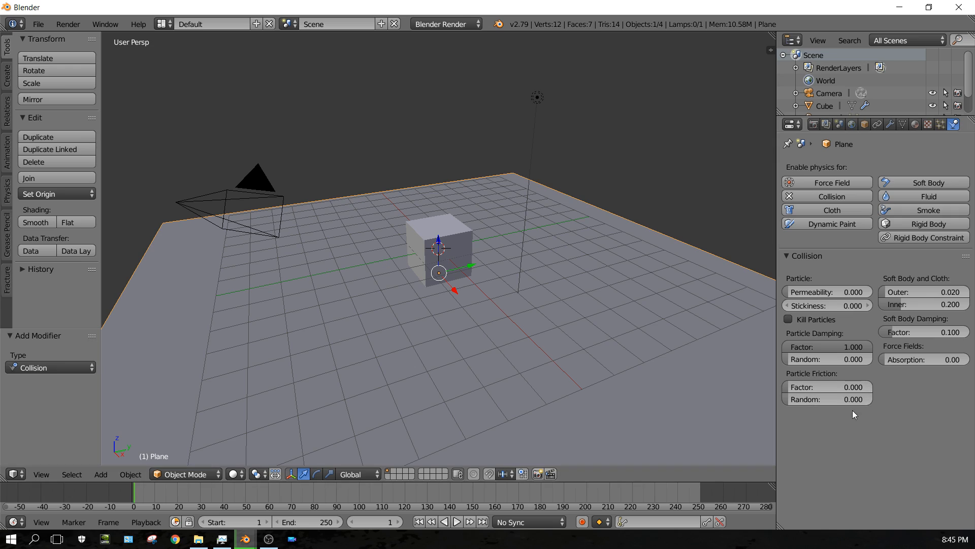
left_click(824, 387)
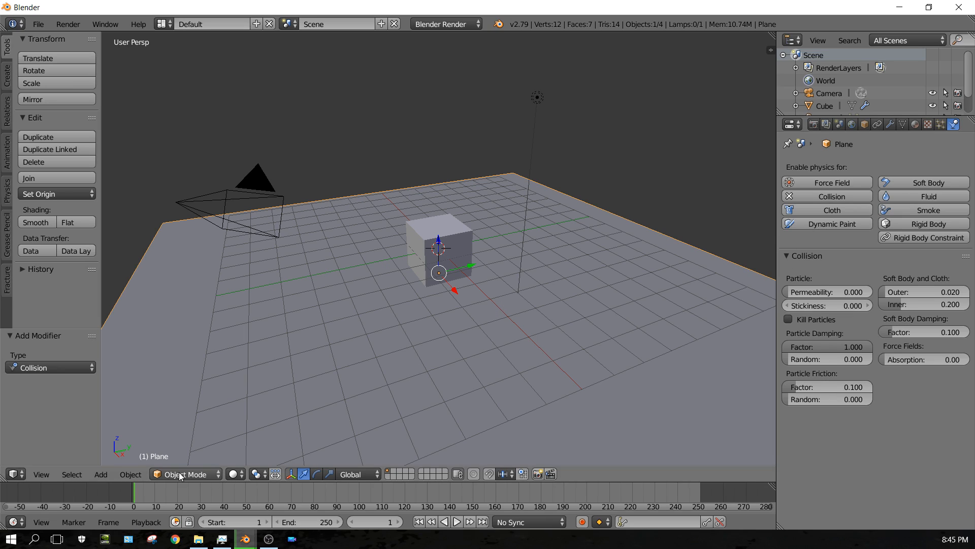
Add a second plane and raise it to about Z 5.5 above the cube.
left_click(101, 474)
mouse_move(112, 459)
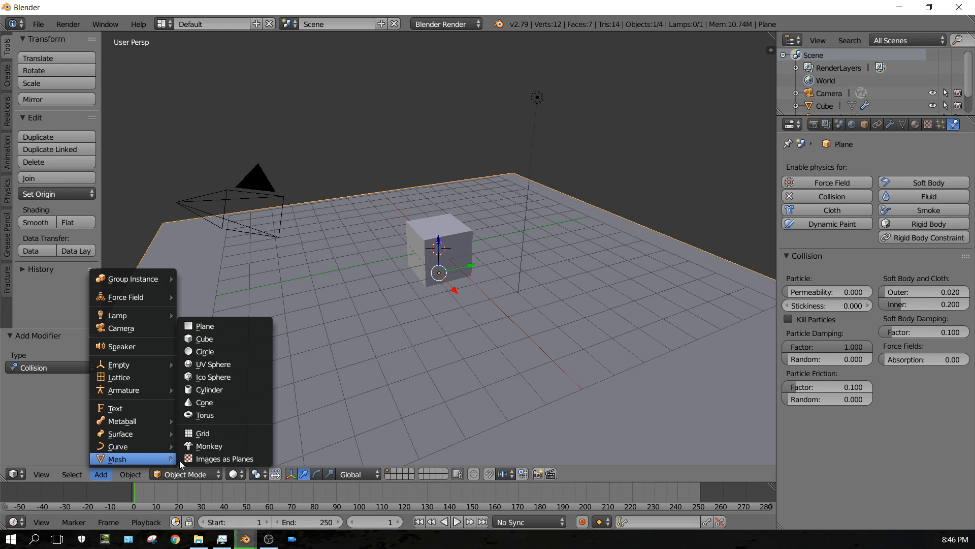
left_click(212, 327)
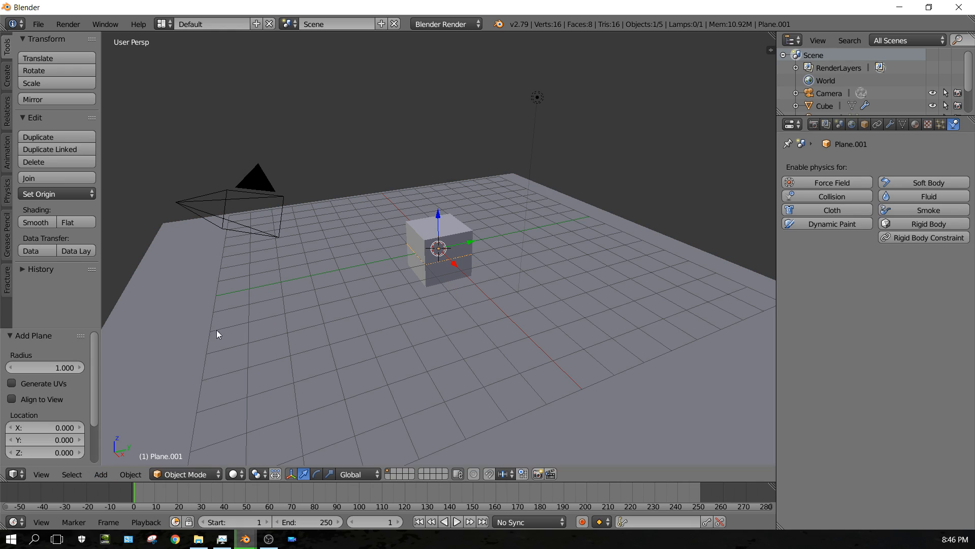
left_click_drag(438, 215, 424, 72)
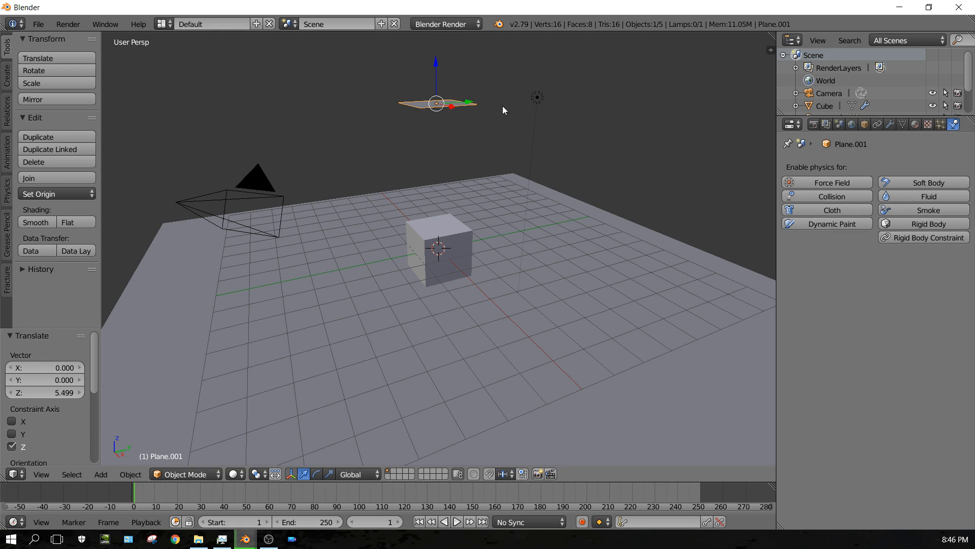
Add a new particle system to the raised plane.
left_click(940, 125)
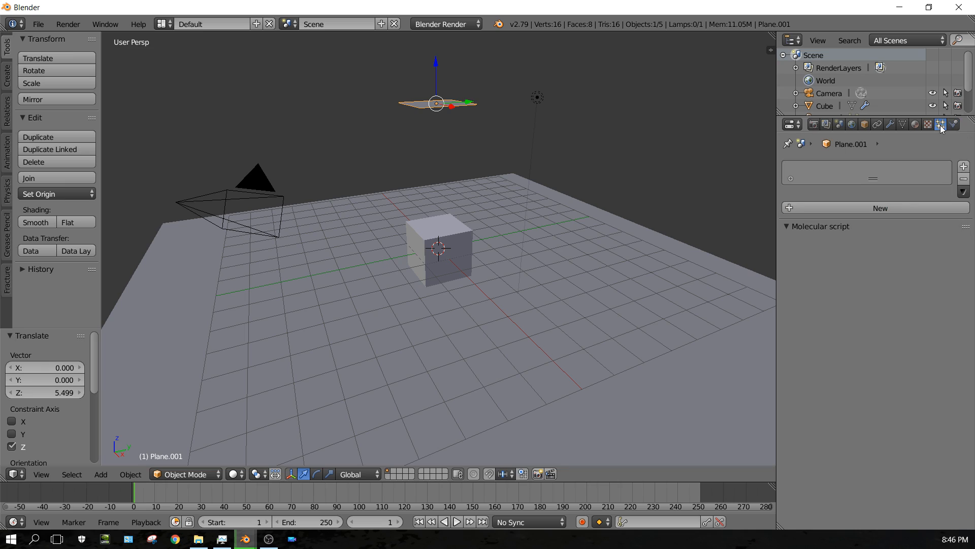
left_click(877, 207)
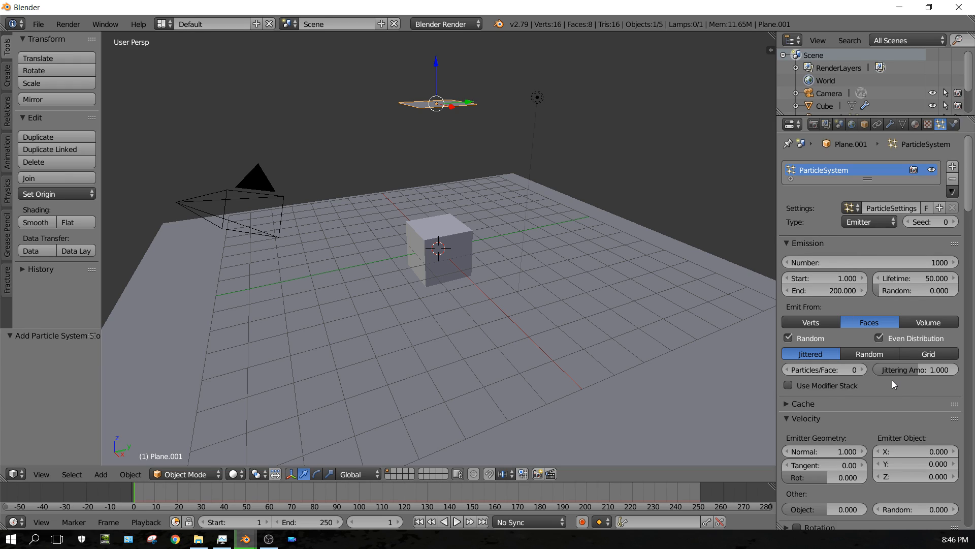
Set the particle emission number to 10000 and the lifetime to 10.
left_click(922, 263)
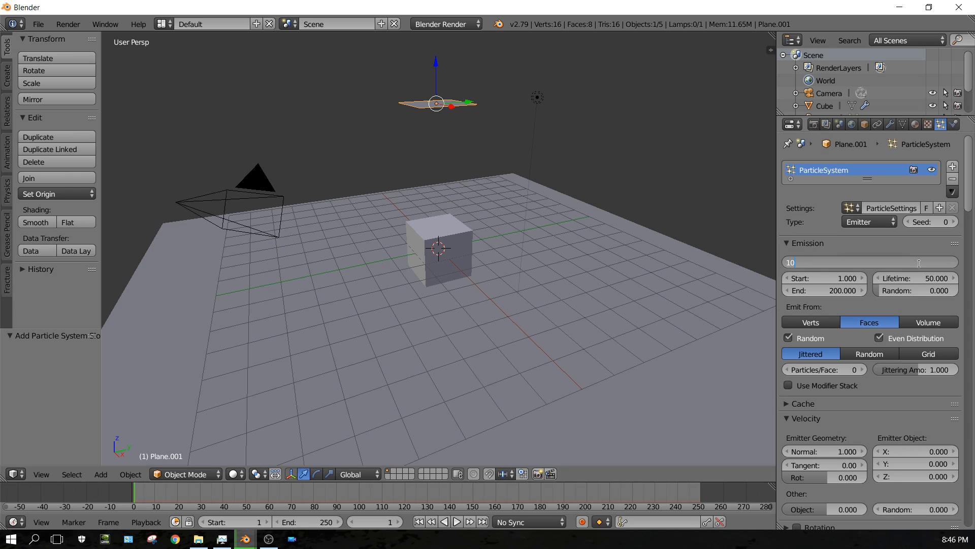
key("Return")
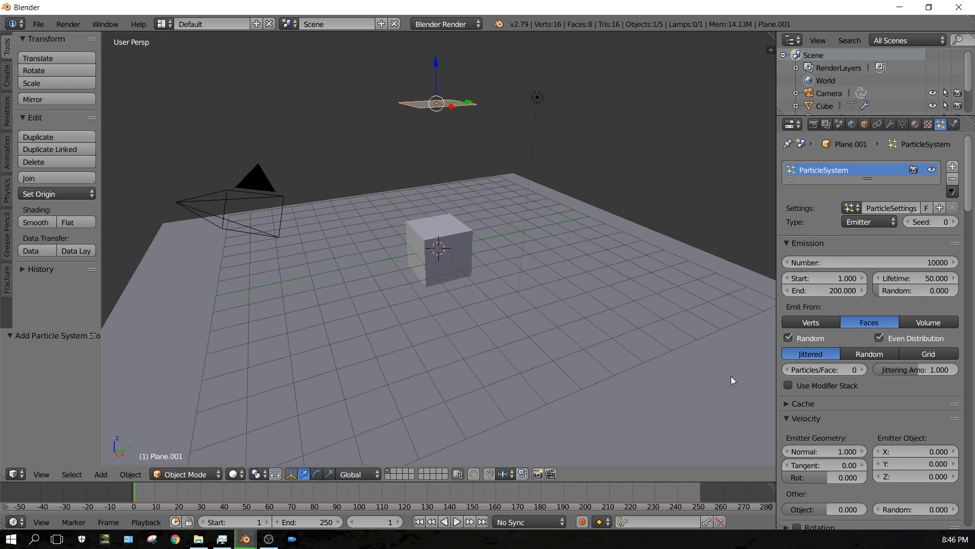
left_click(923, 279)
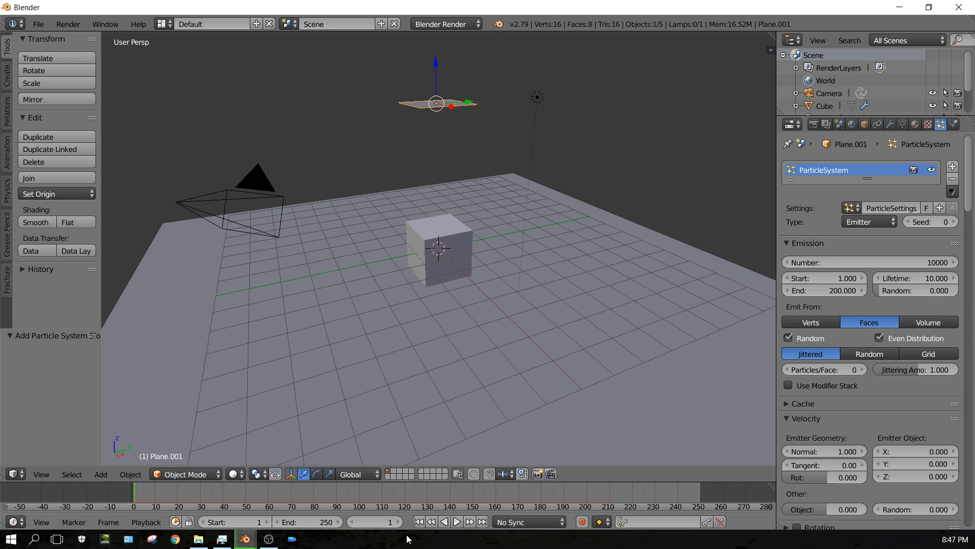
Play the animation to preview the falling particles.
left_click(457, 523)
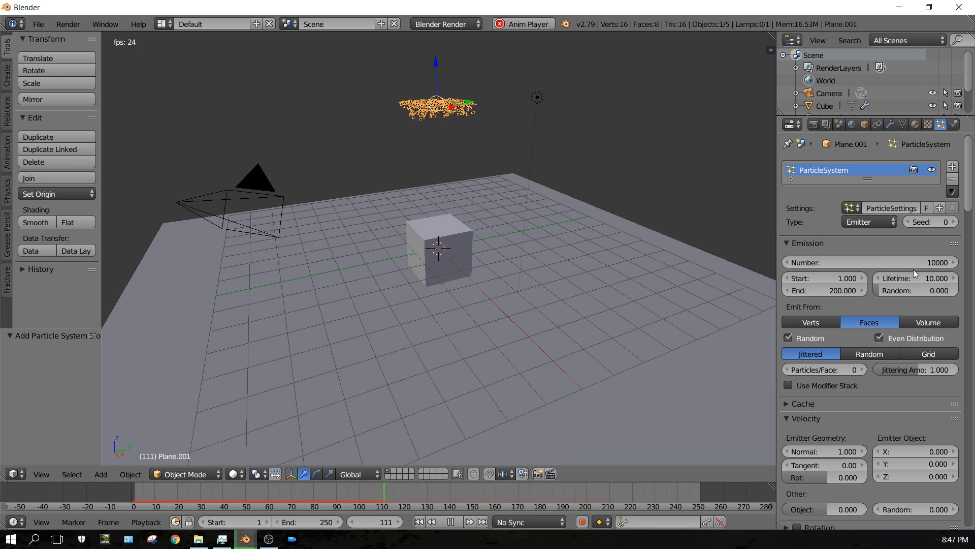
Set the particle lifetime to 50.
double_click(930, 278)
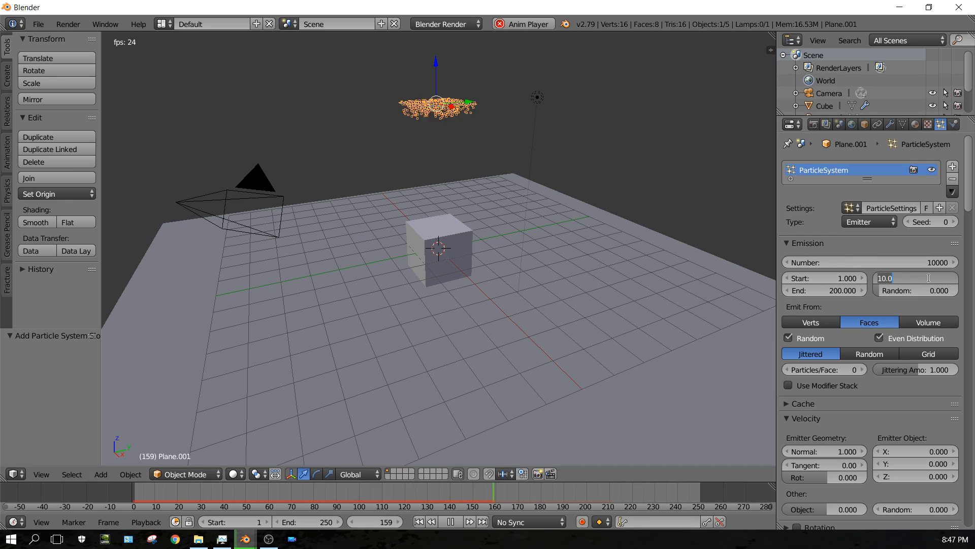
type("50")
key("Return")
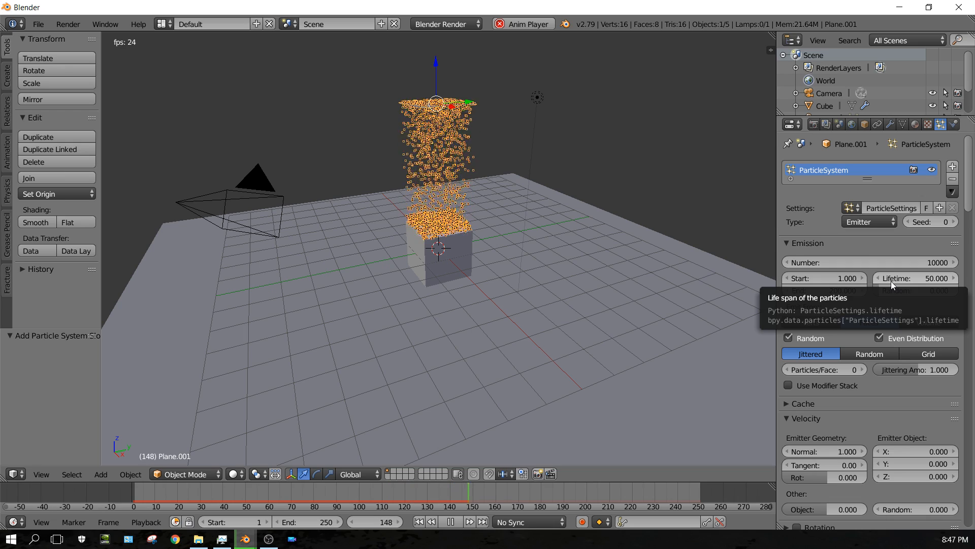
Set the particle lifetime to 1000.
left_click(925, 279)
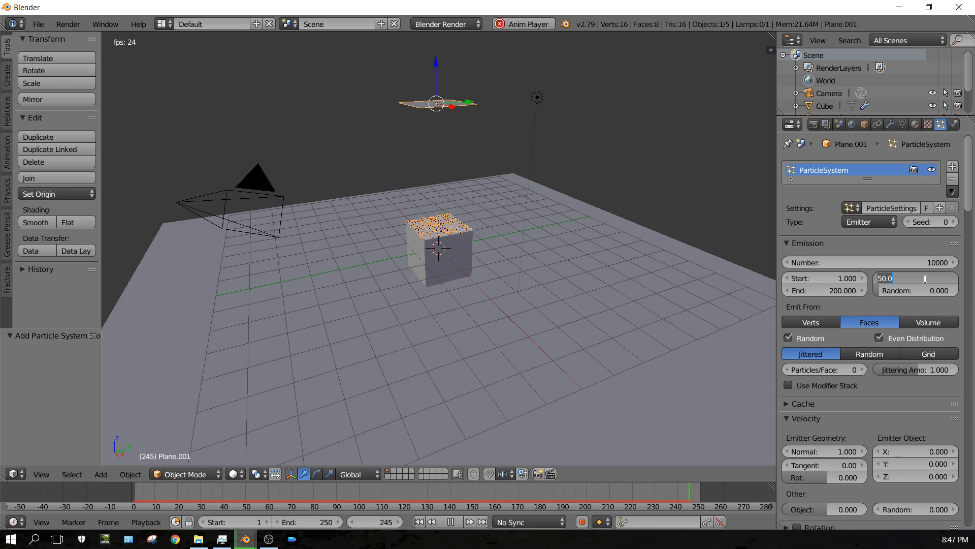
type("10")
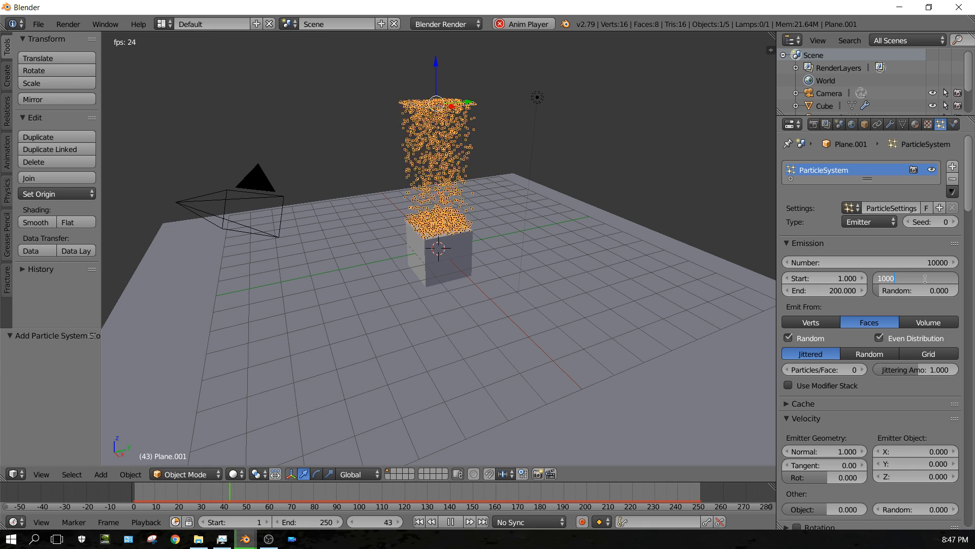
type("00")
key("Return")
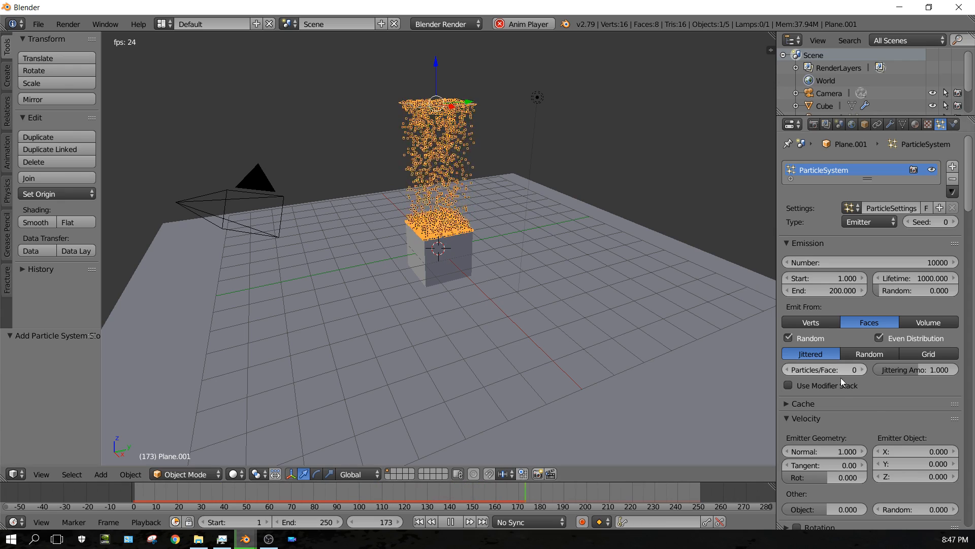
Change the particle physics type to Fluid.
scroll(874, 406, "down", 4)
scroll(876, 405, "down", 4)
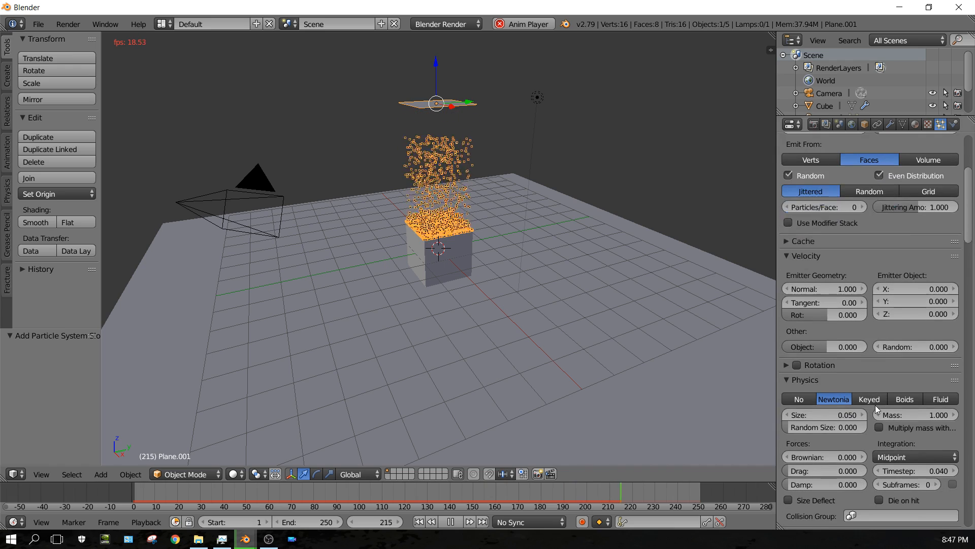
scroll(875, 404, "down", 2)
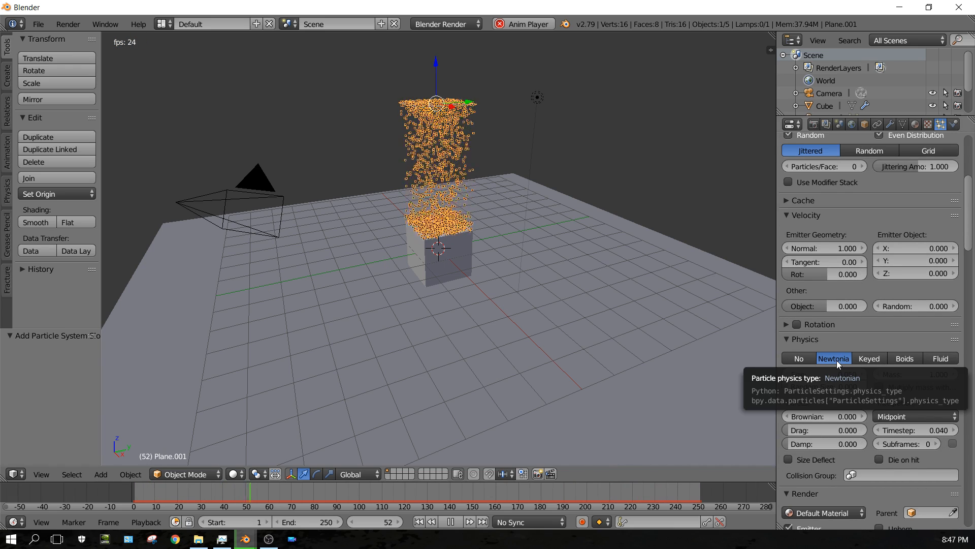
left_click(950, 360)
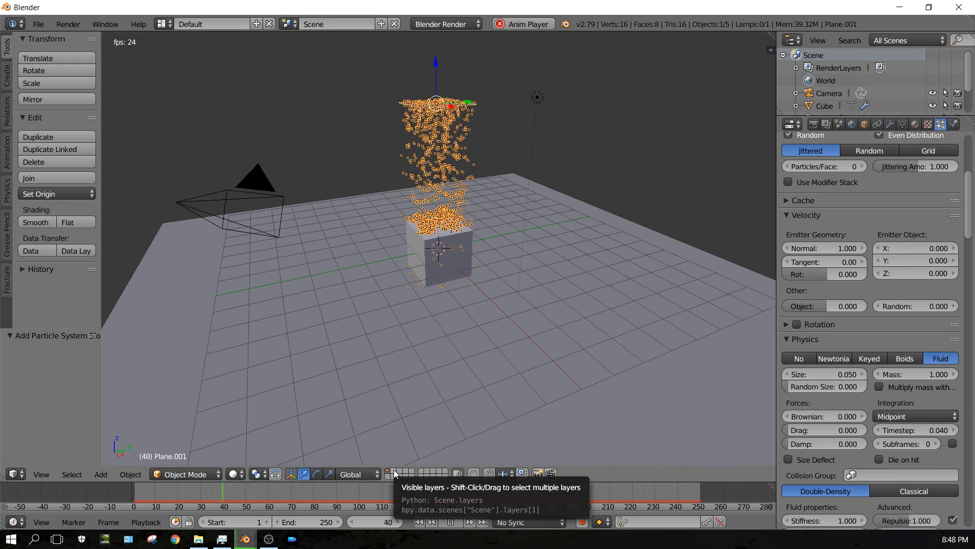
Stop playback, switch to an empty scene layer and add an Ico Sphere there.
left_click(449, 522)
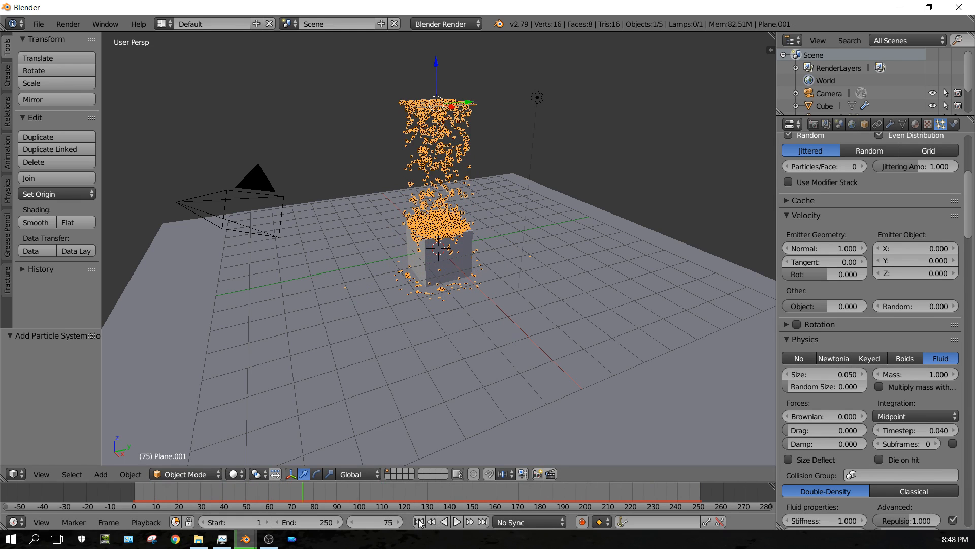
left_click(393, 471)
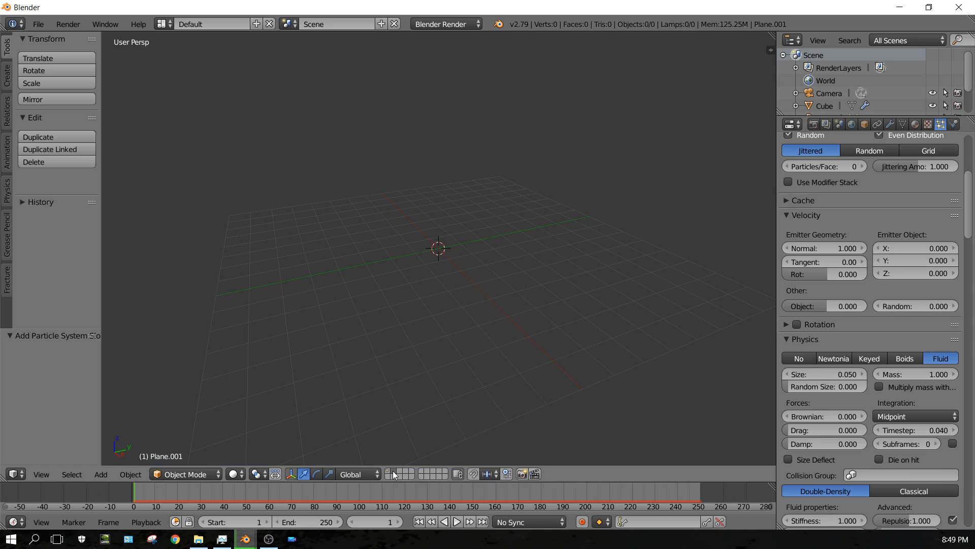
left_click(99, 474)
mouse_move(118, 458)
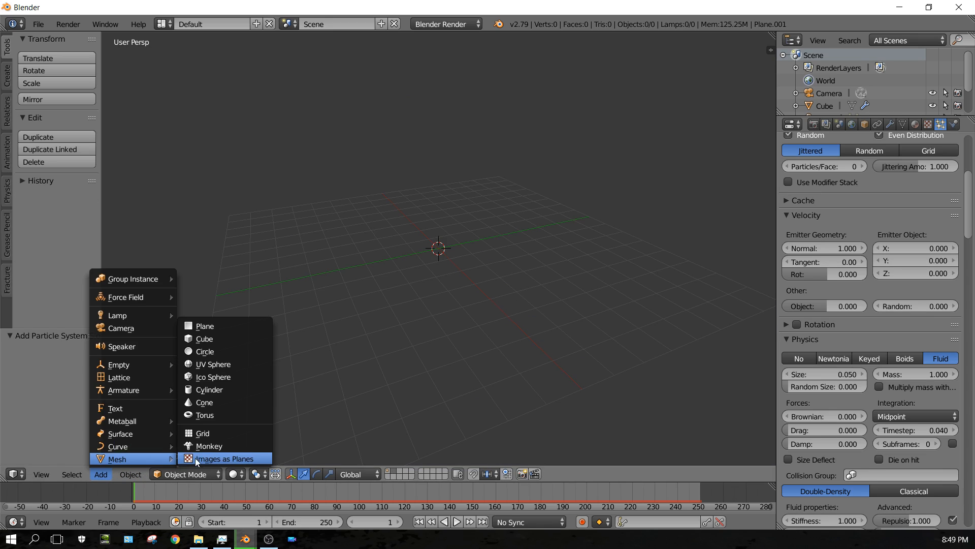
left_click(222, 377)
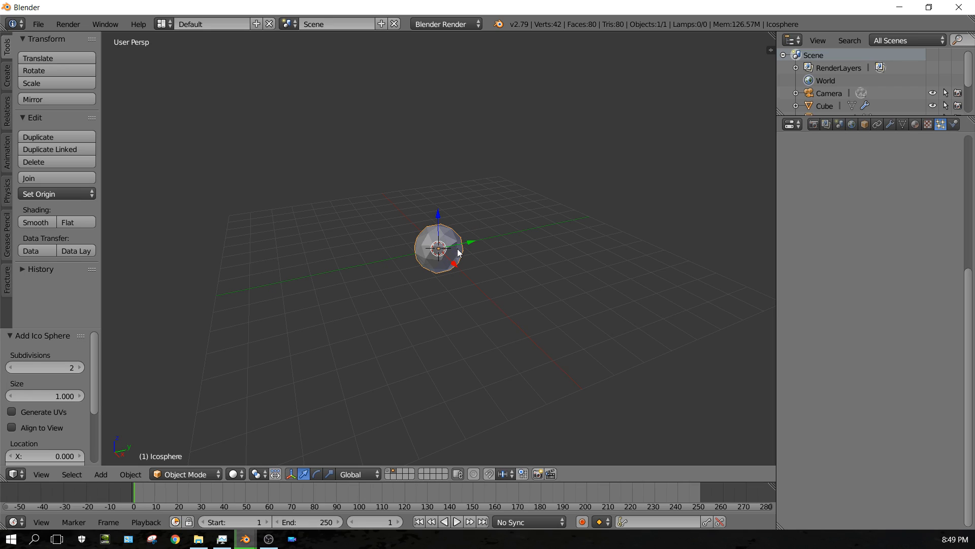
Give the icosphere a new node-based material after switching the render engine to Cycles Render.
left_click(916, 127)
left_click(854, 206)
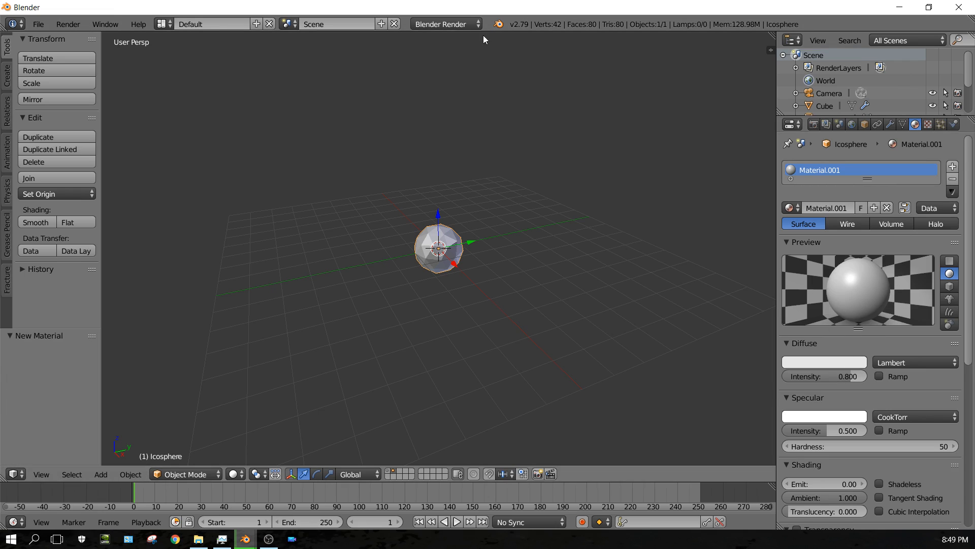
left_click(448, 24)
left_click(447, 67)
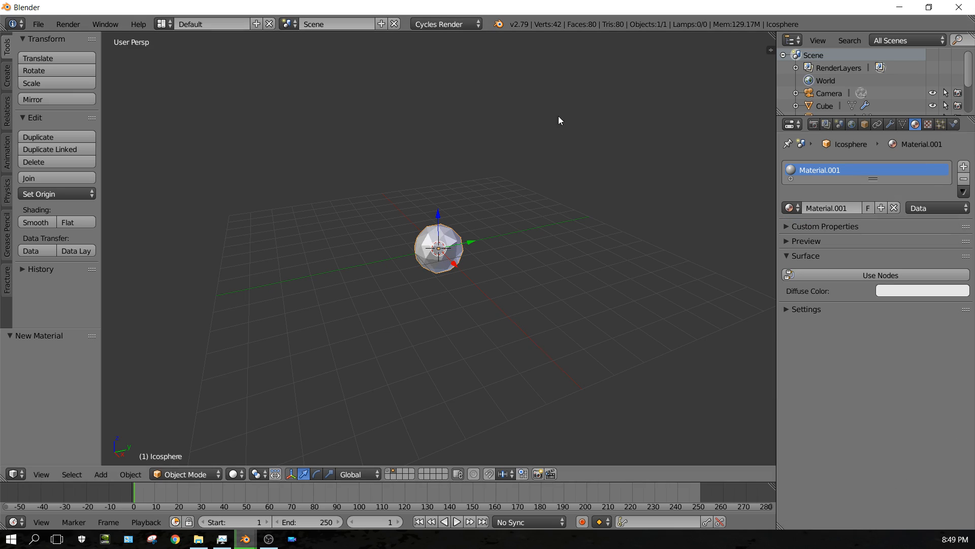
left_click(873, 273)
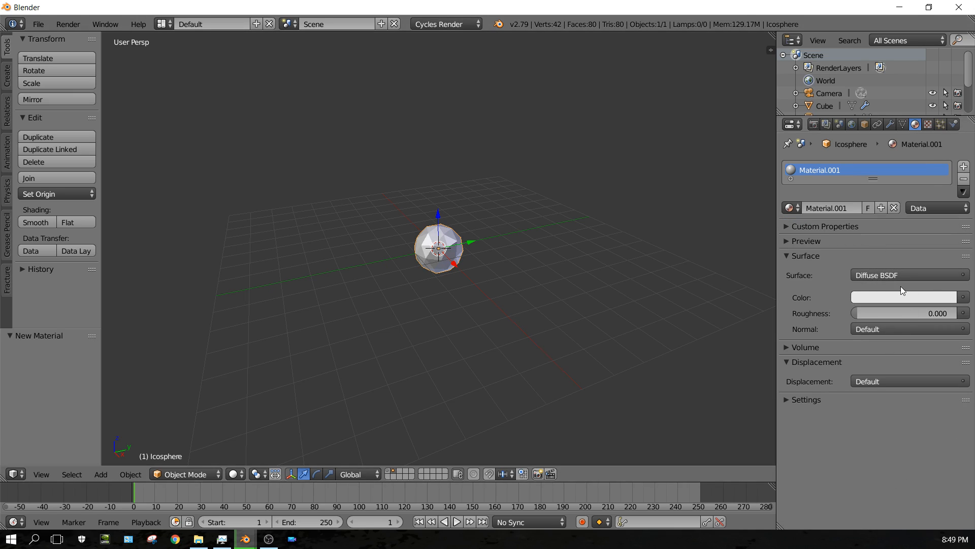
Return to the first layer, select the raised plane and render its particles as the Icosphere object.
left_click(390, 475)
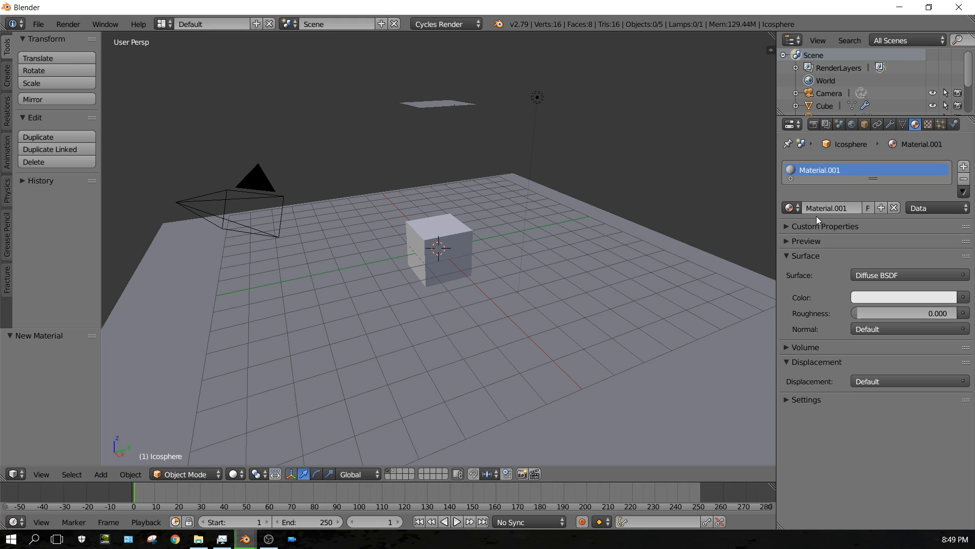
right_click(434, 107)
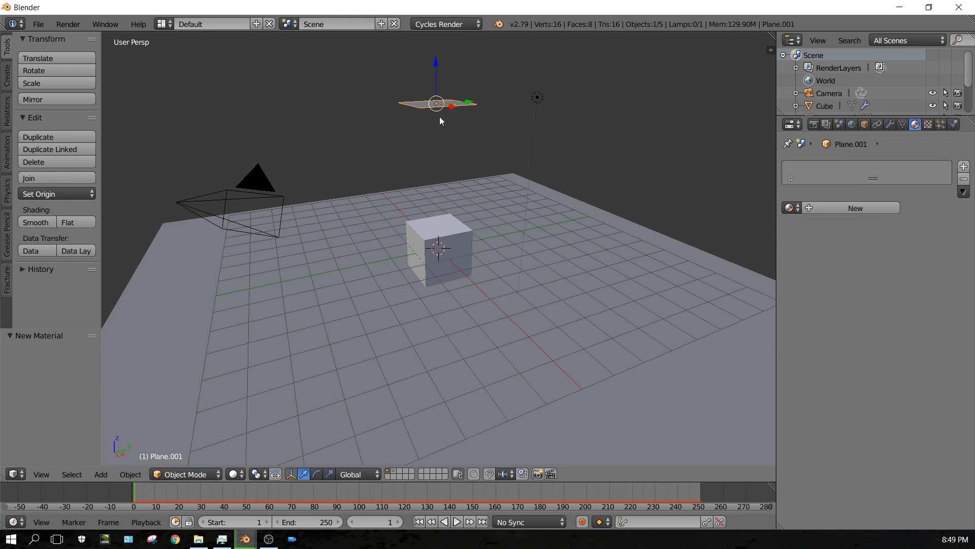
left_click(940, 125)
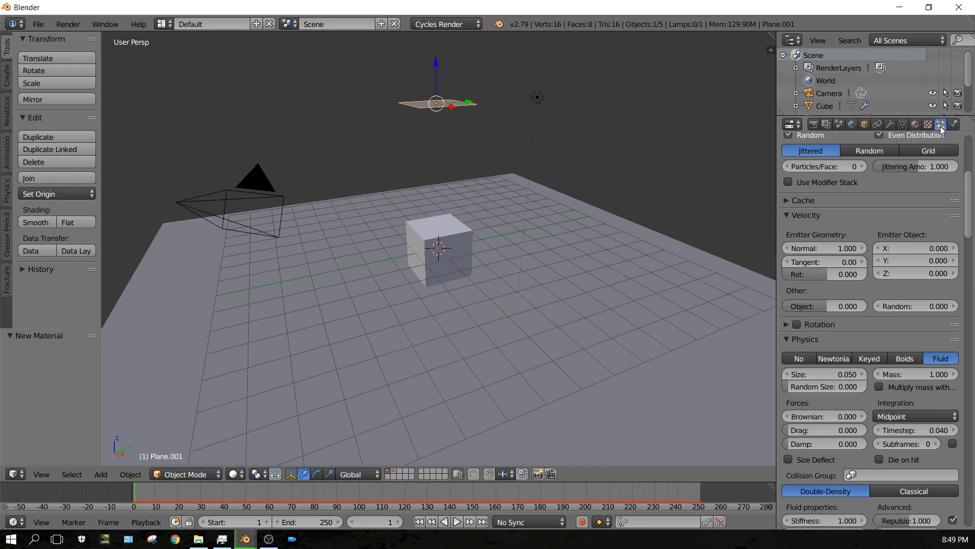
scroll(878, 334, "down", 7)
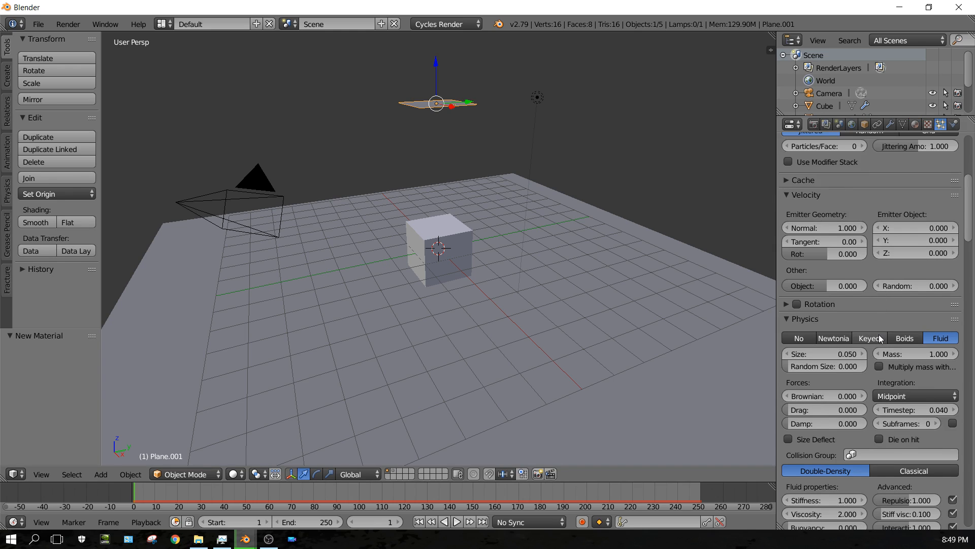
scroll(878, 336, "down", 15)
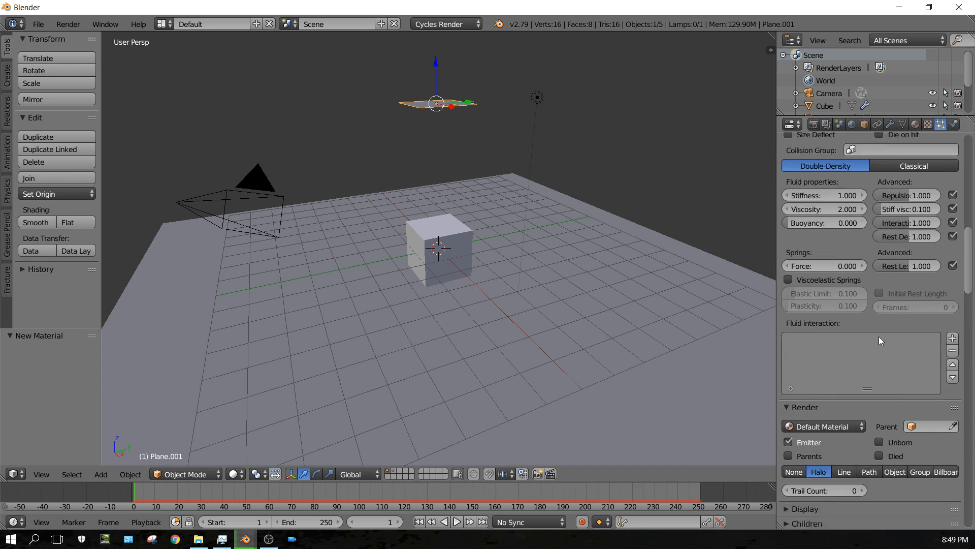
scroll(879, 336, "down", 1)
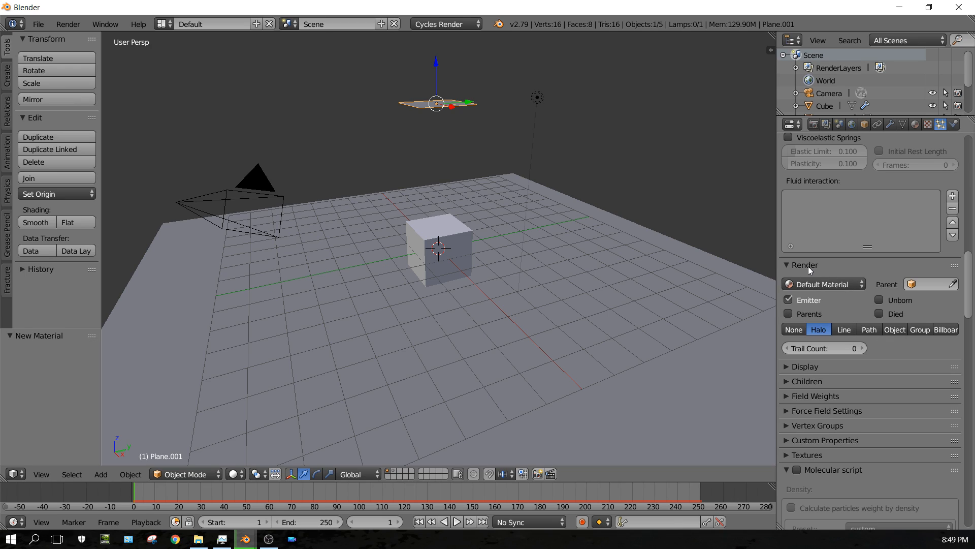
left_click(894, 331)
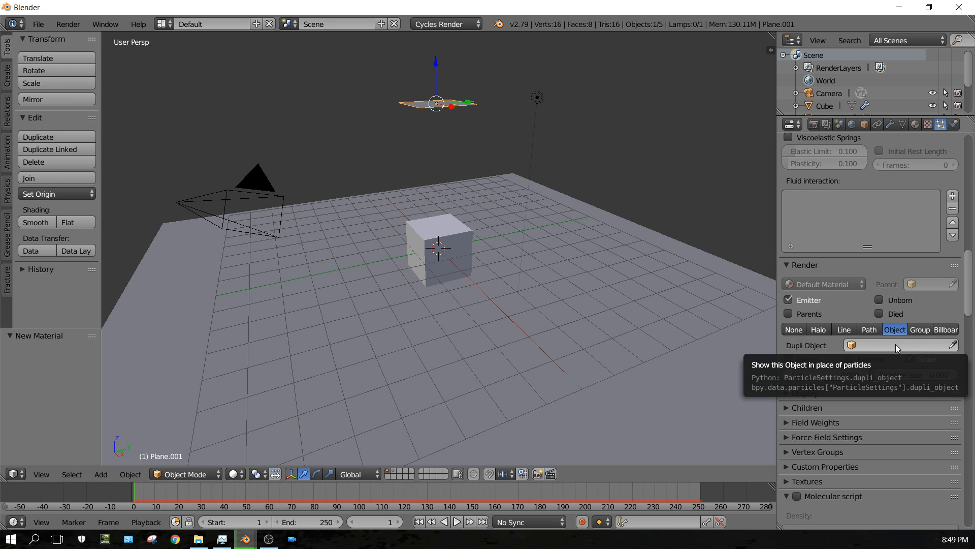
left_click(895, 343)
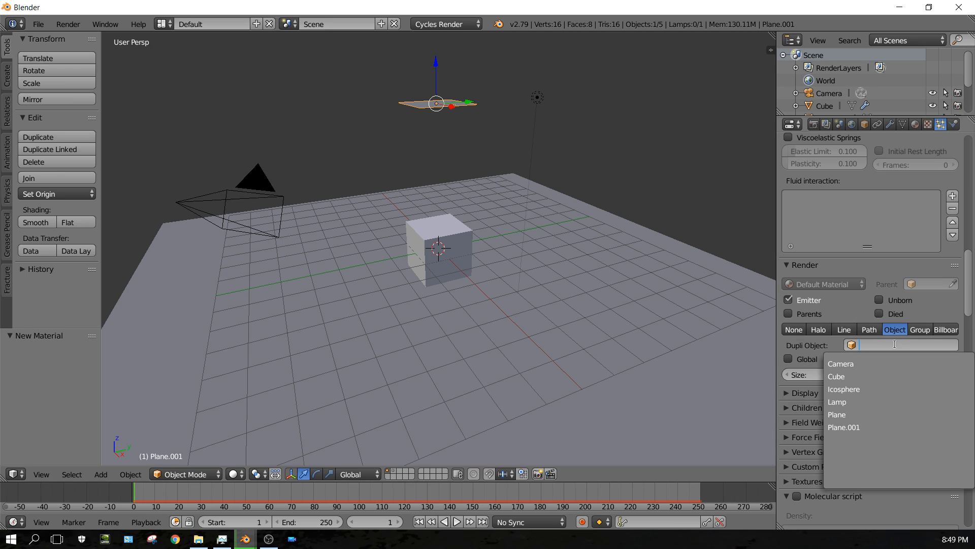
left_click(862, 389)
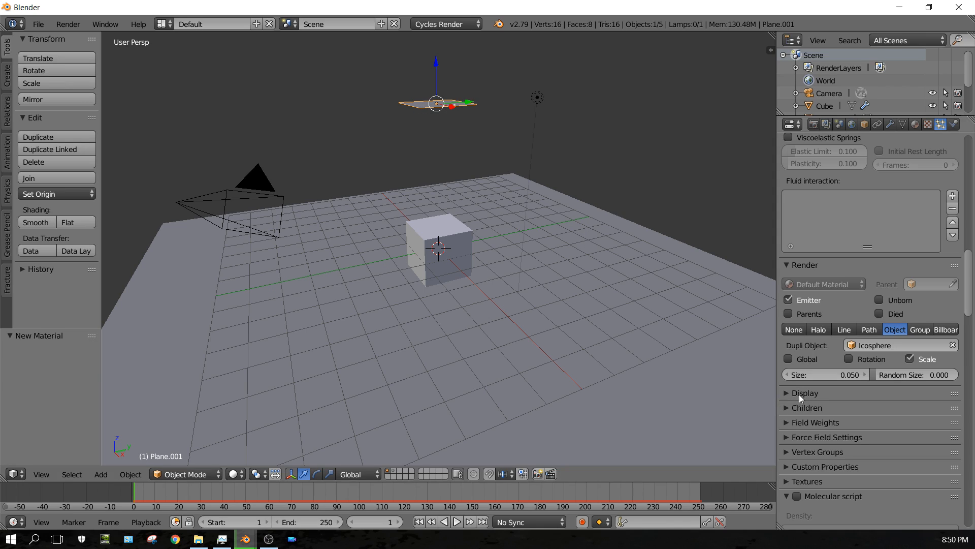
Play the animation to preview the icosphere particles, checking scene objects in the outliner, then rewind.
left_click(457, 522)
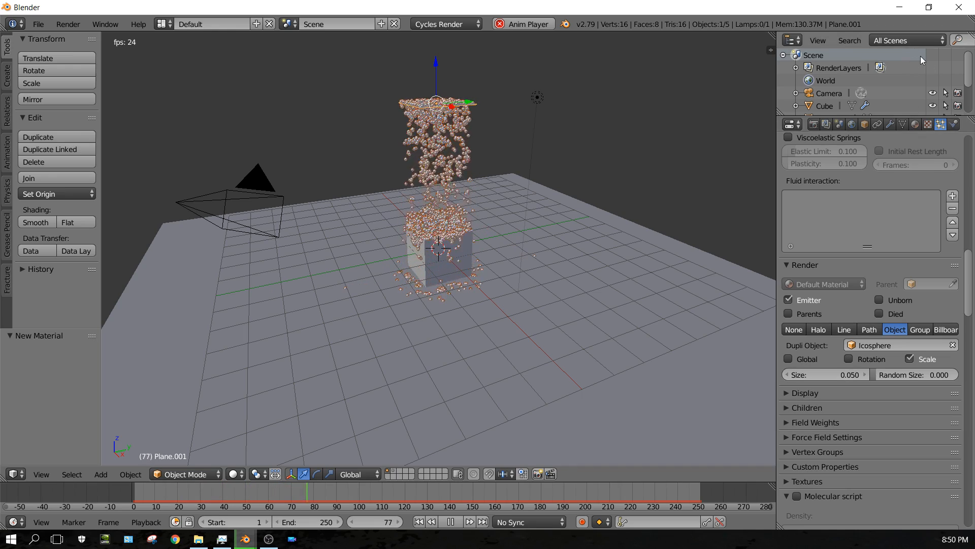
scroll(830, 87, "down", 2)
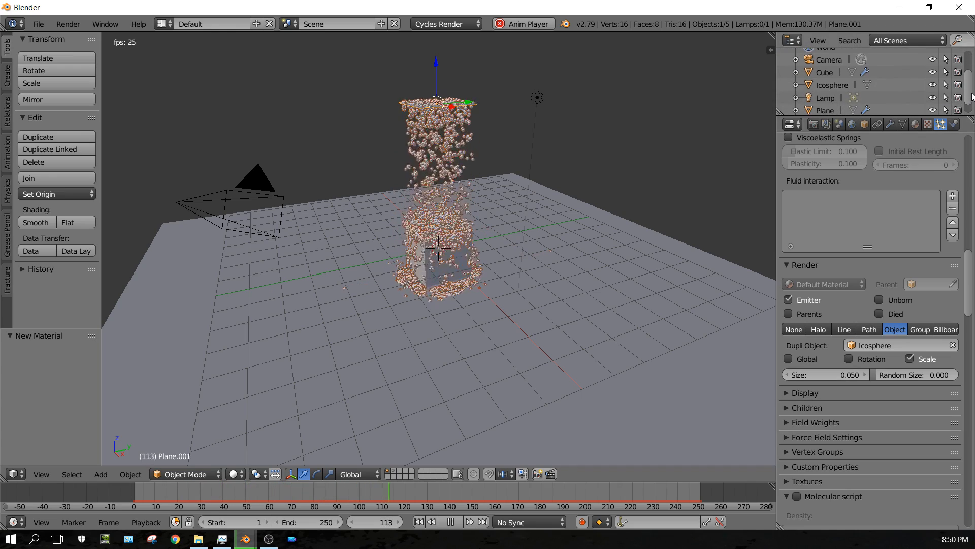
left_click(828, 86)
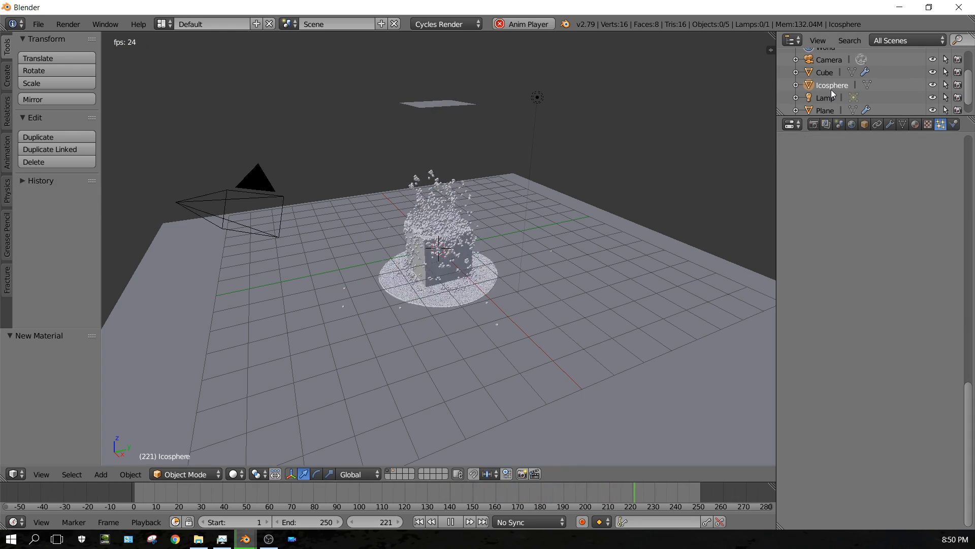
left_click(831, 109)
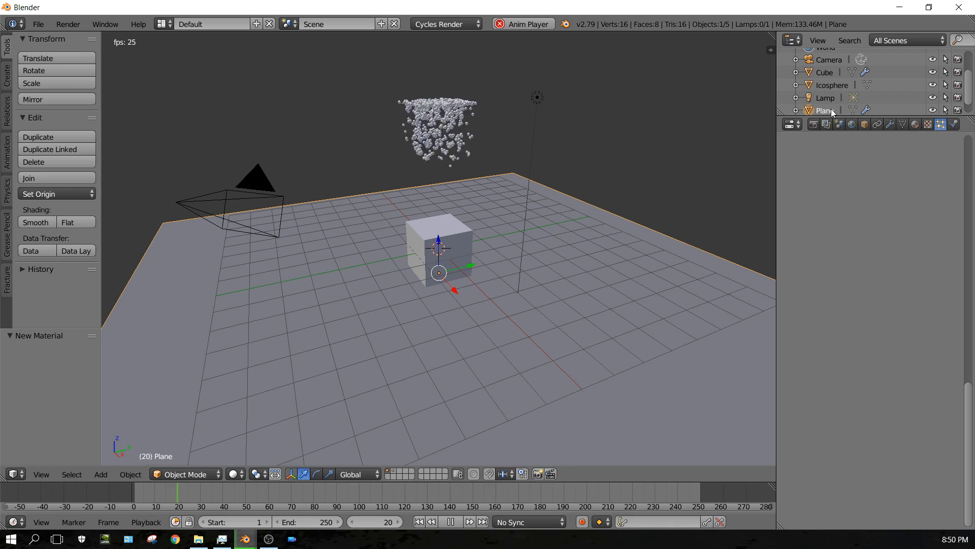
scroll(831, 109, "down", 1)
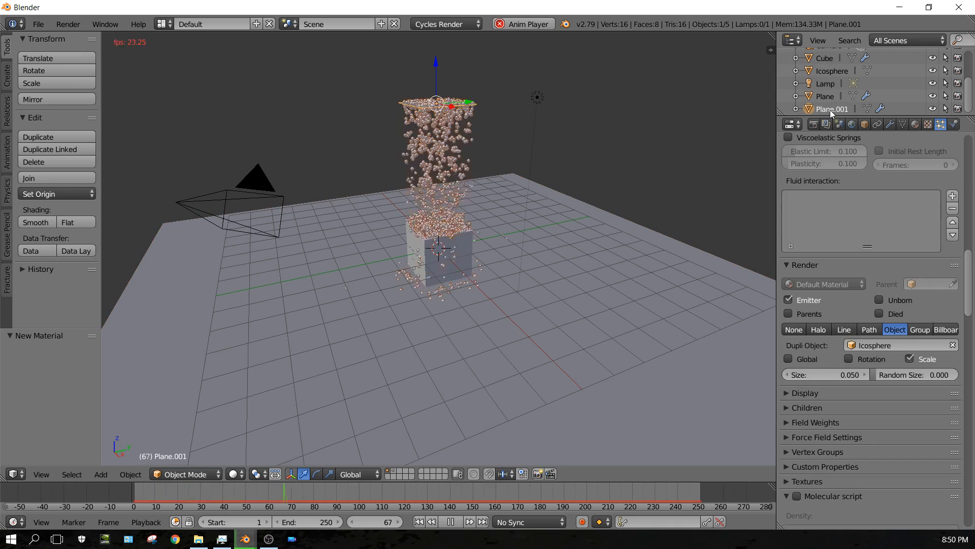
left_click(829, 110)
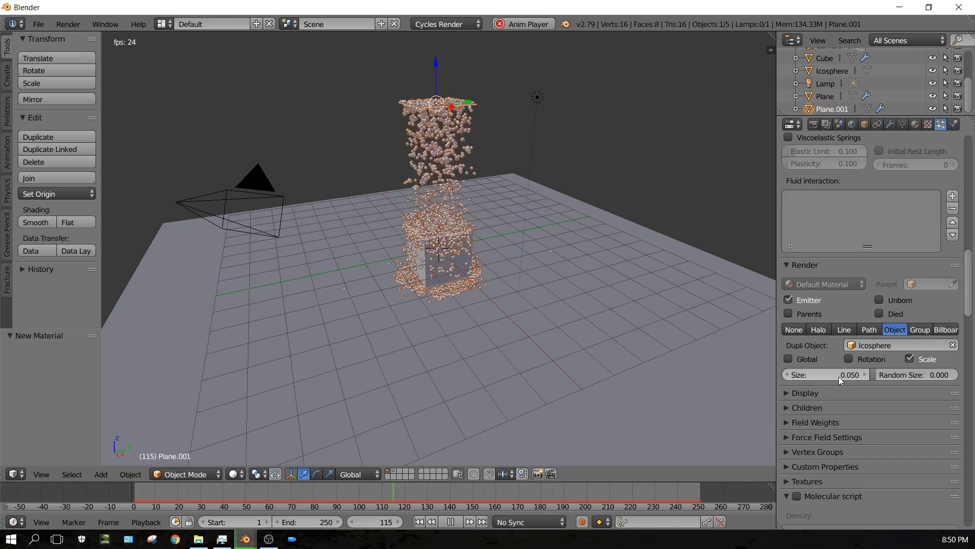
left_click(447, 522)
left_click(424, 523)
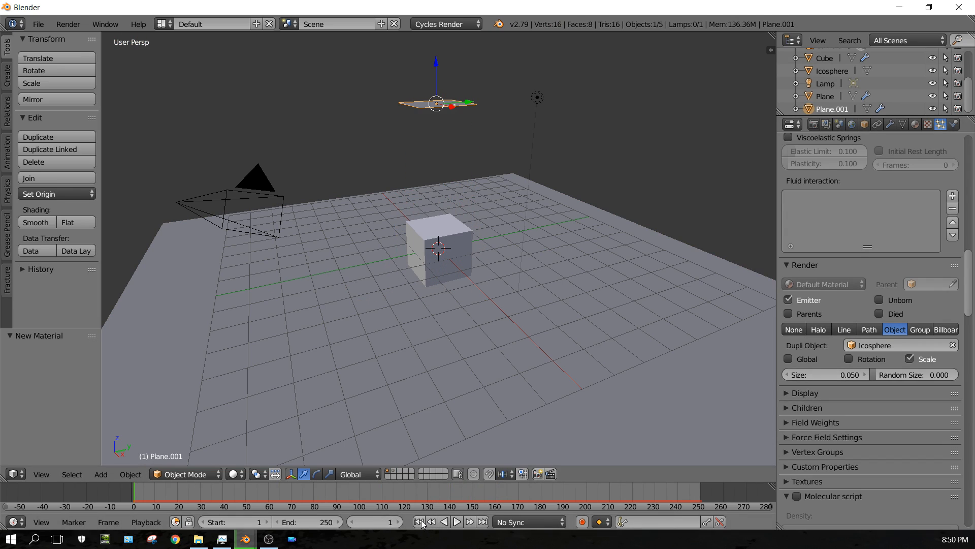
Set the particle render size to 0.1 and play the animation to preview the result.
left_click(837, 374)
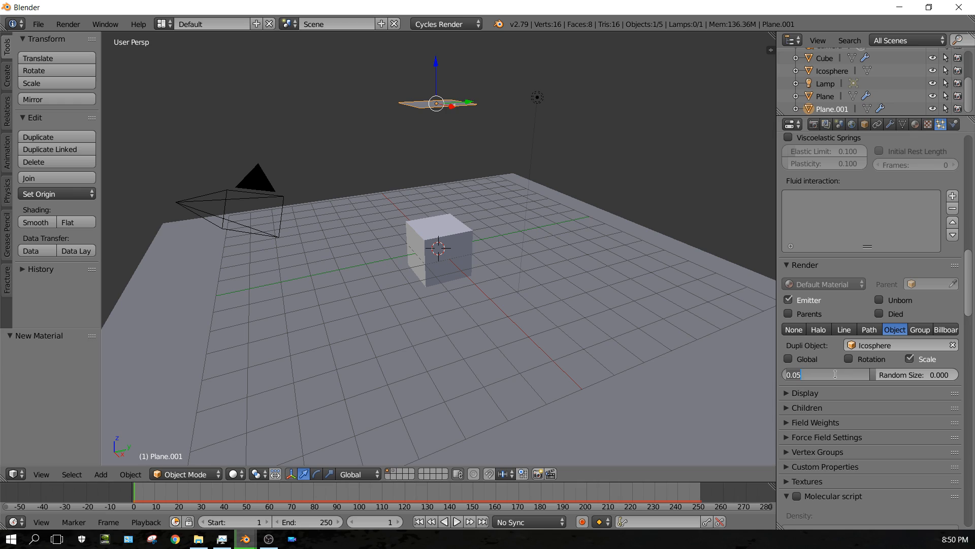
key("BackSpace")
key("Return")
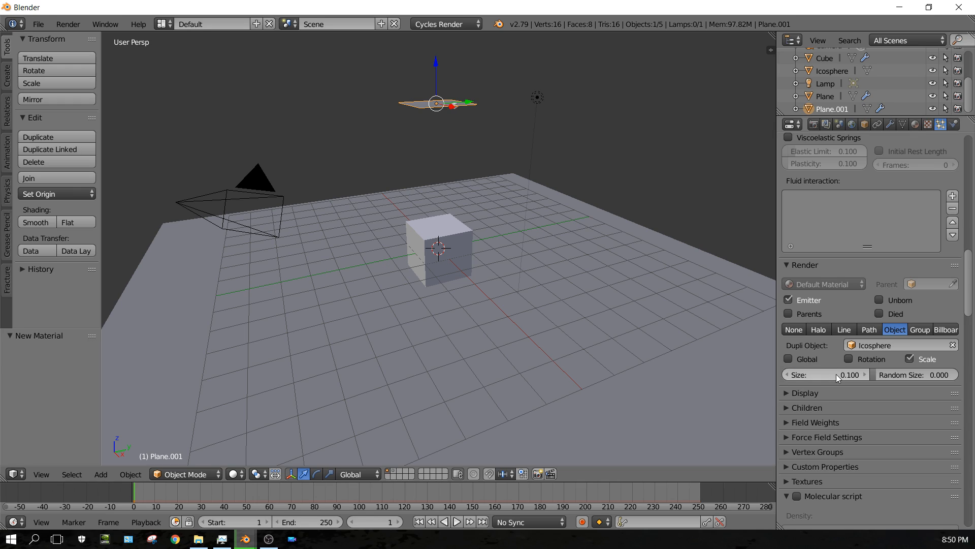
left_click(453, 520)
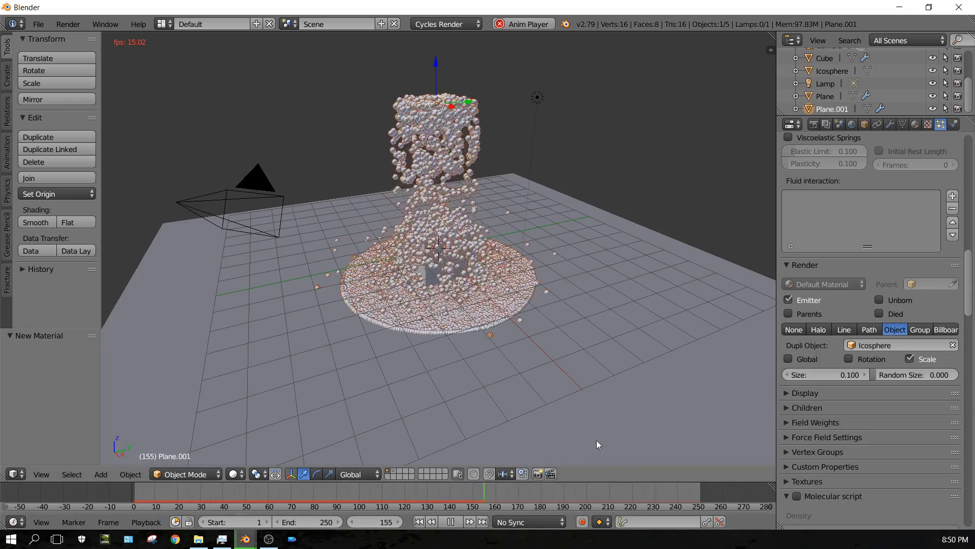
left_click(452, 523)
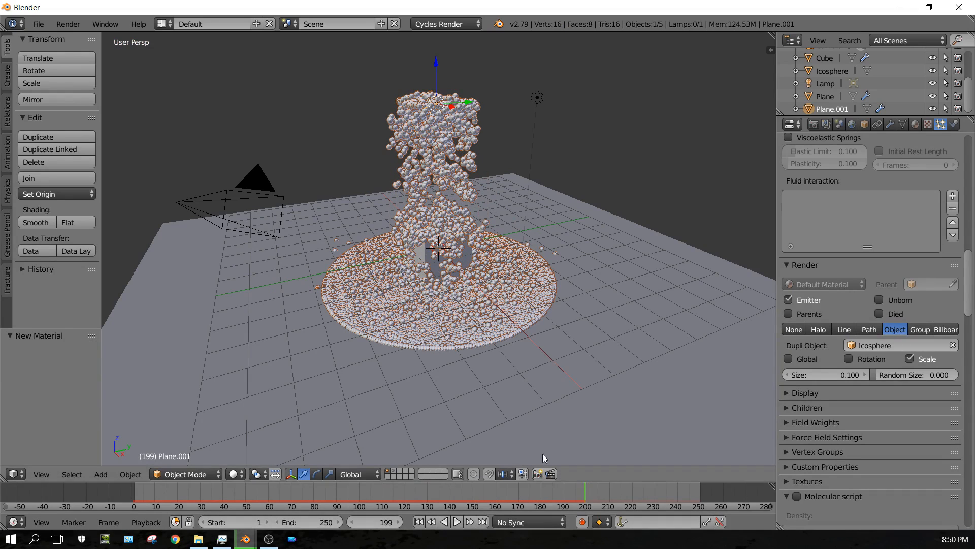
Collapse the particle Render panel and scroll through the particle system settings to review them.
right_click(931, 383)
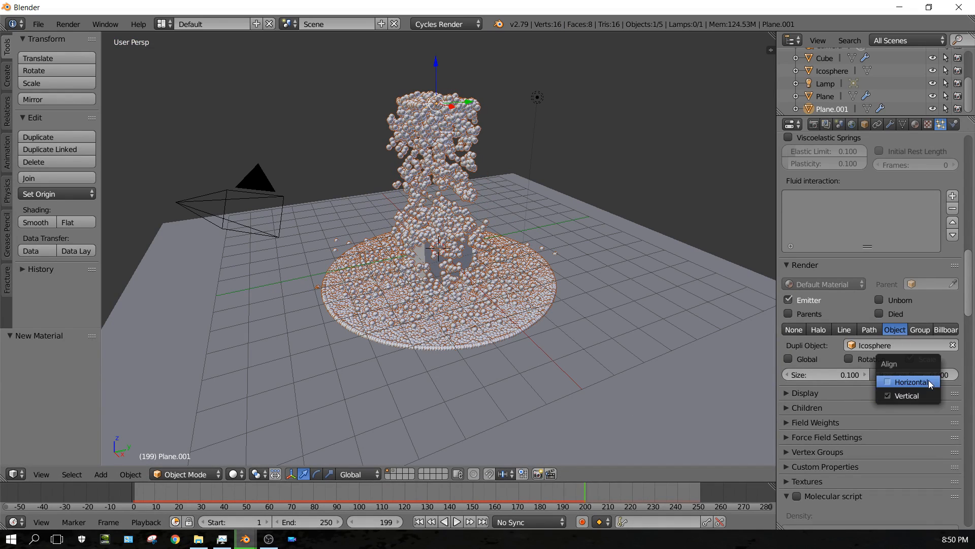
left_click(900, 265)
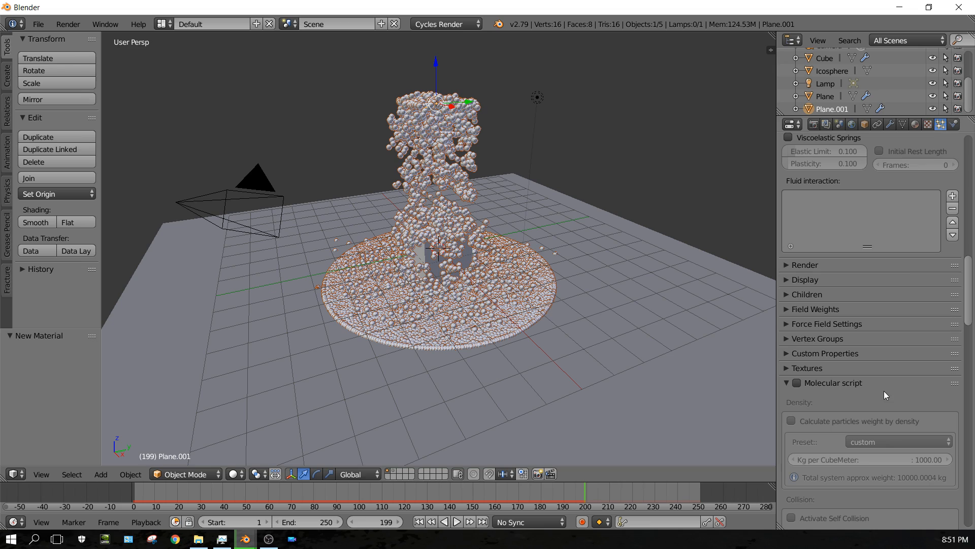
scroll(895, 364, "up", 6)
scroll(894, 364, "up", 15)
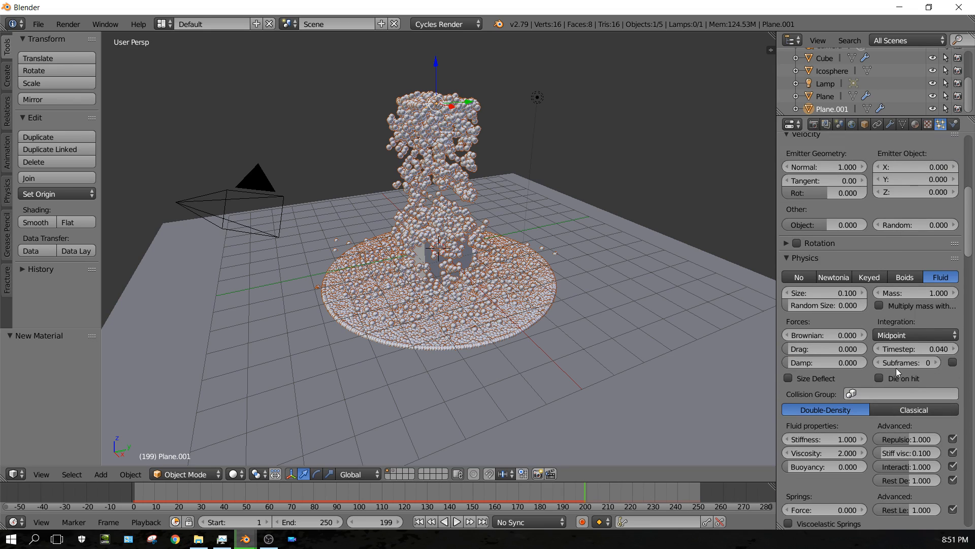
scroll(897, 372, "up", 8)
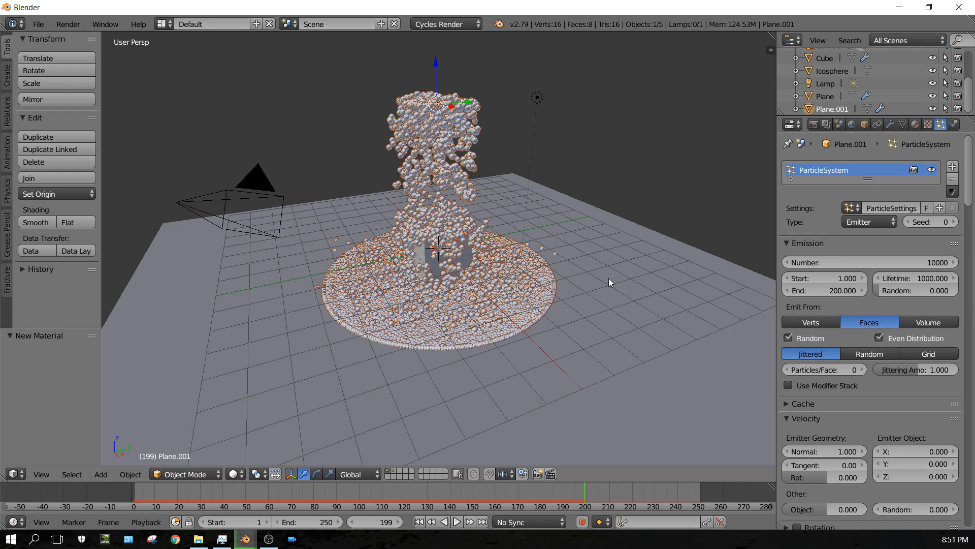
scroll(634, 324, "down", 4)
scroll(634, 323, "up", 7)
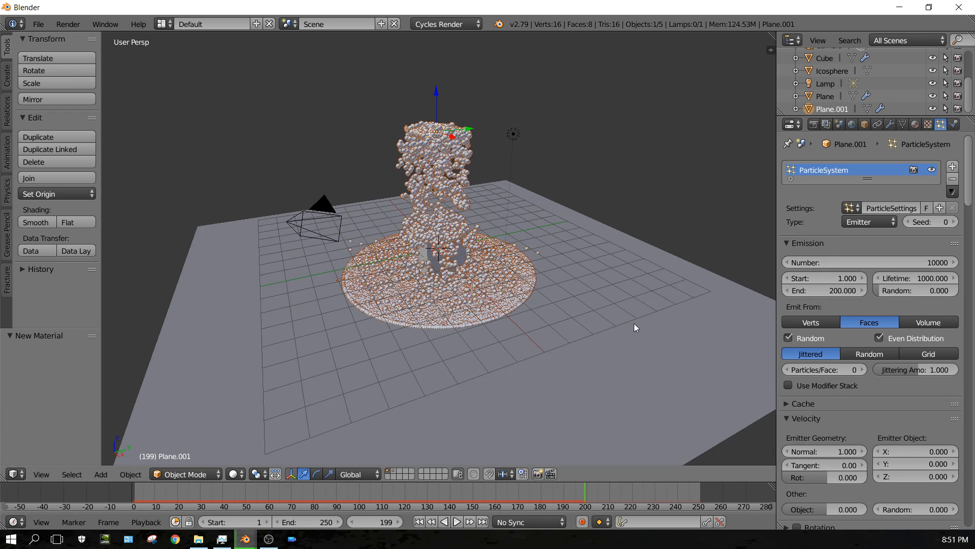
scroll(860, 329, "down", 6)
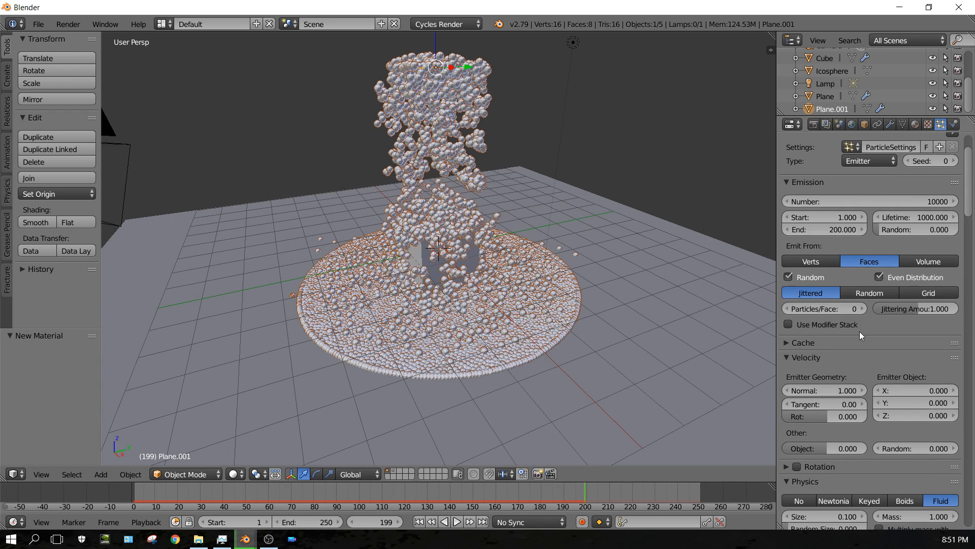
scroll(860, 334, "down", 15)
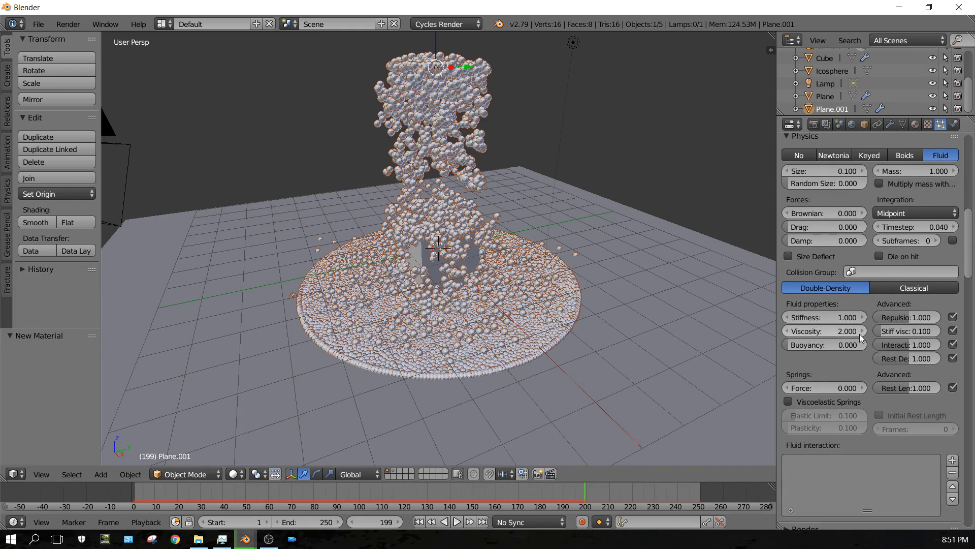
scroll(860, 333, "down", 11)
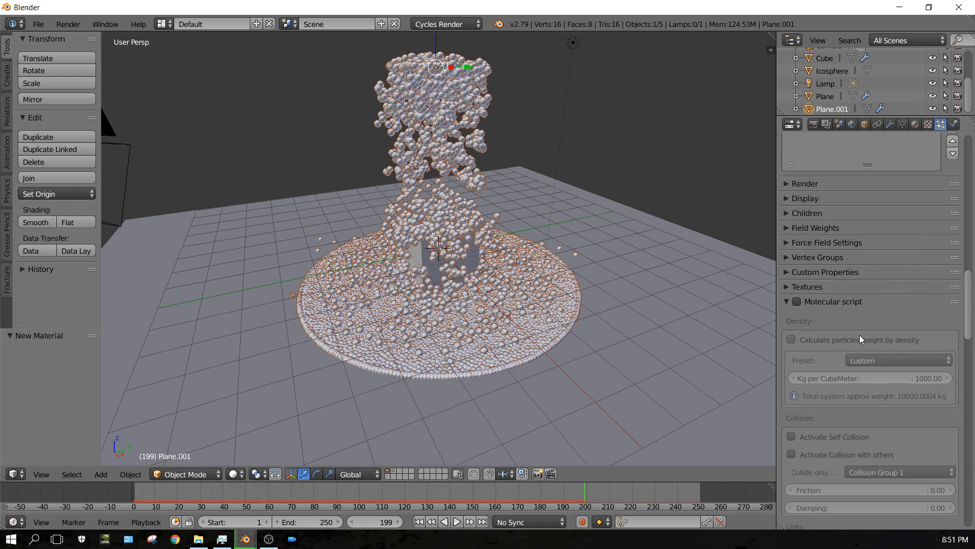
scroll(860, 334, "up", 2)
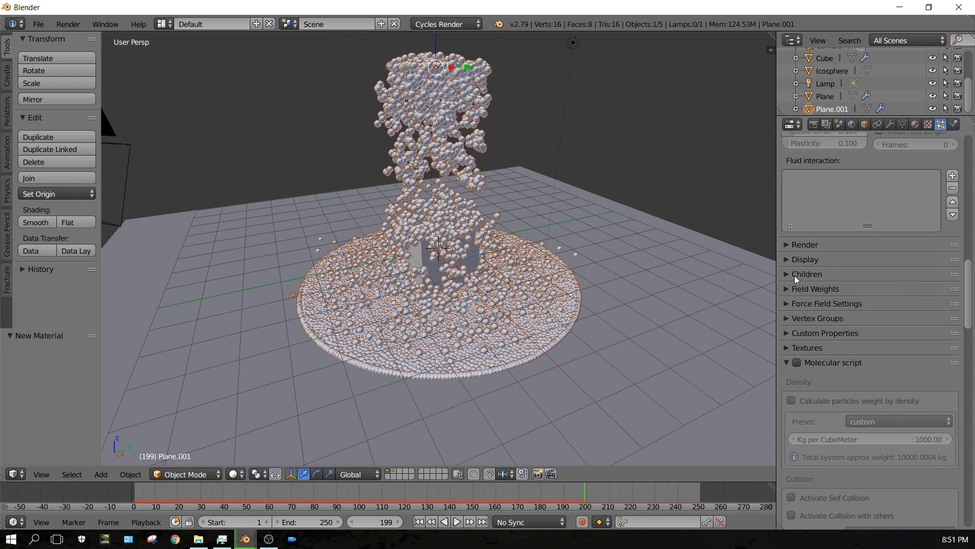
Set the particle viewport display to Point and enable the Size option.
left_click(784, 260)
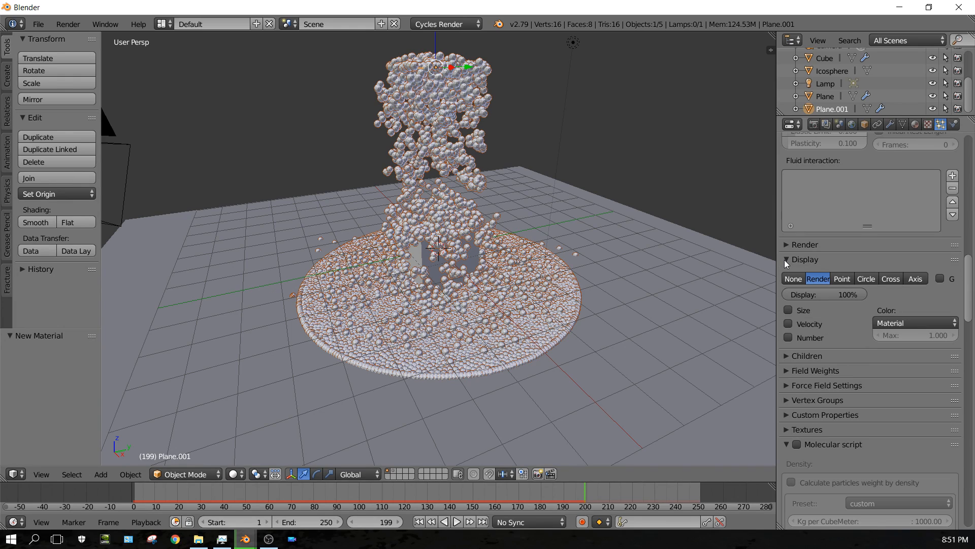
left_click(842, 279)
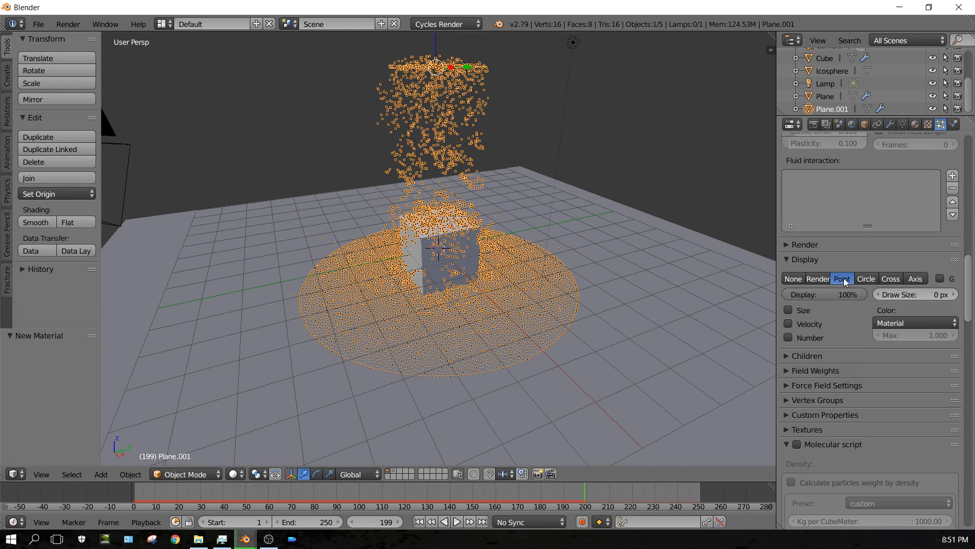
left_click(788, 310)
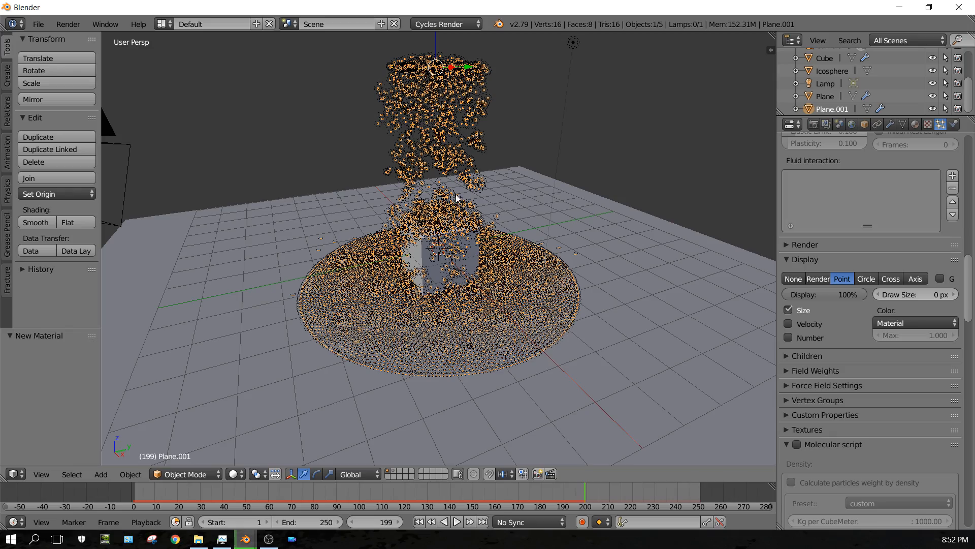
Play the animation to preview the point display, stop it and rewind to the first frame.
left_click(457, 522)
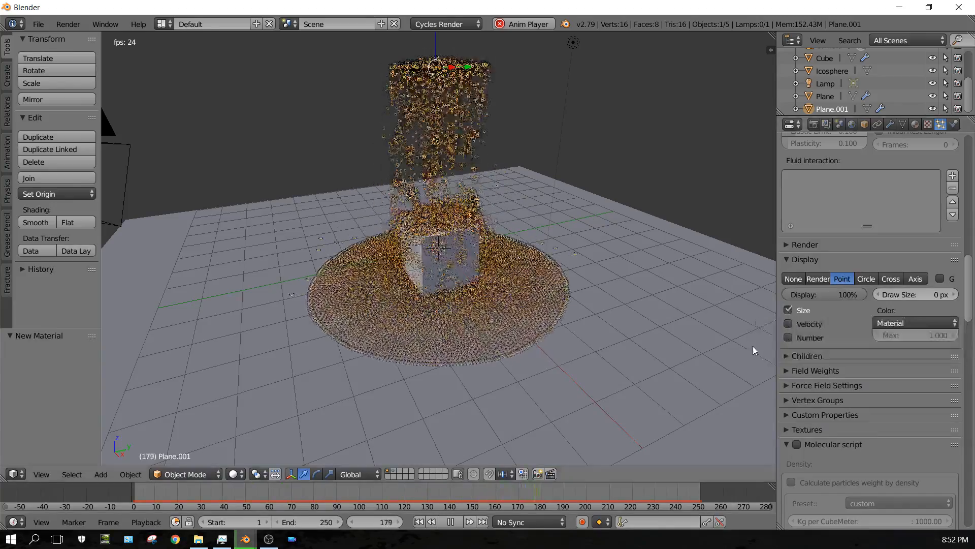
left_click(452, 522)
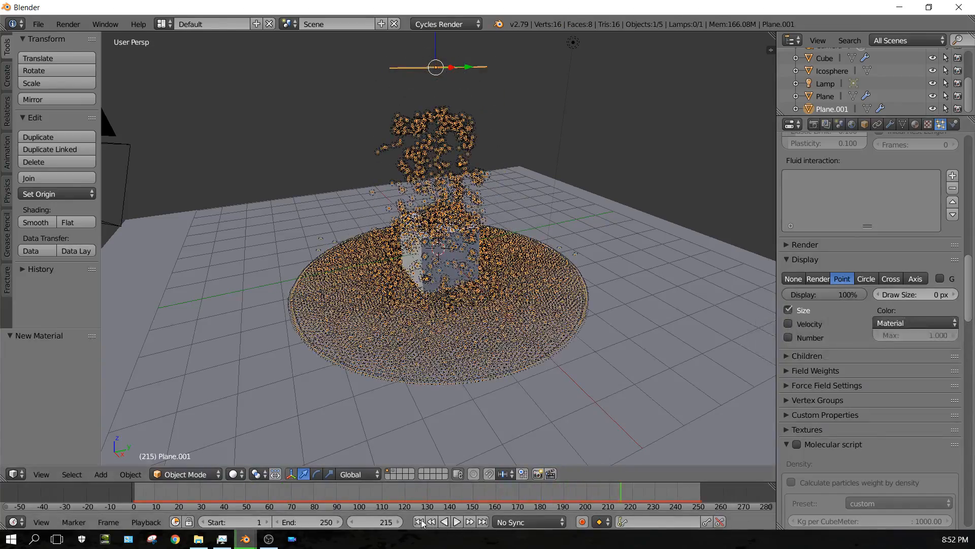
left_click(418, 522)
Set the emitter geometry Normal velocity to 0.
scroll(842, 282, "up", 1)
scroll(842, 282, "up", 10)
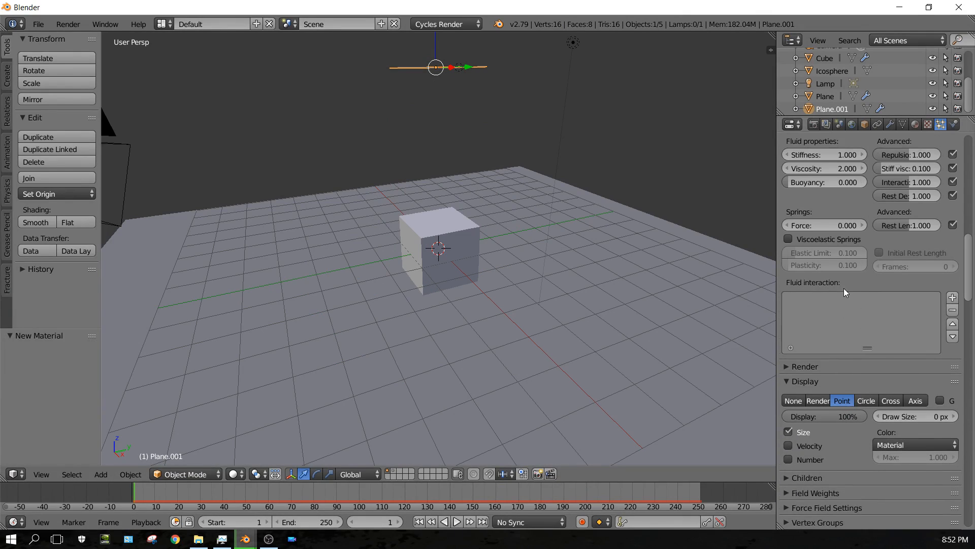
scroll(838, 308, "up", 1)
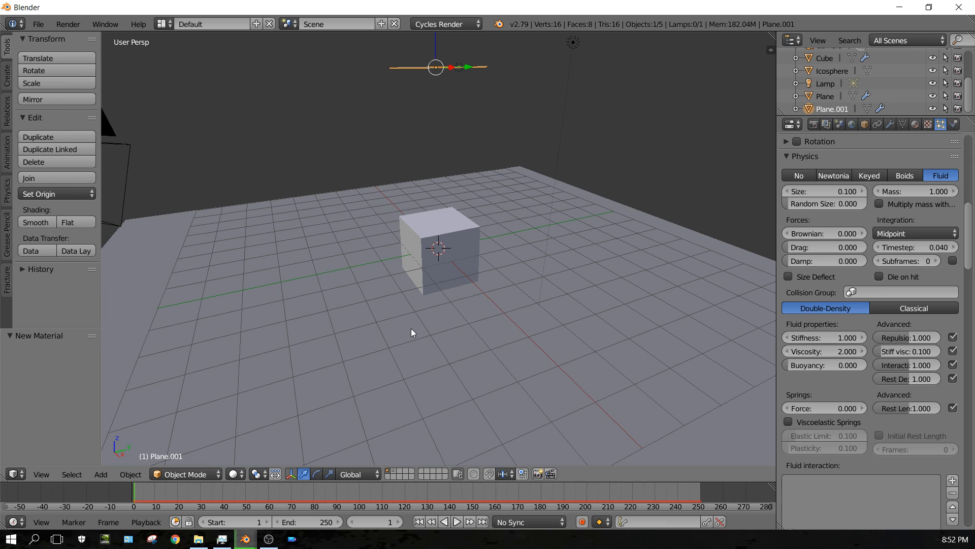
scroll(411, 329, "up", 5, "shift")
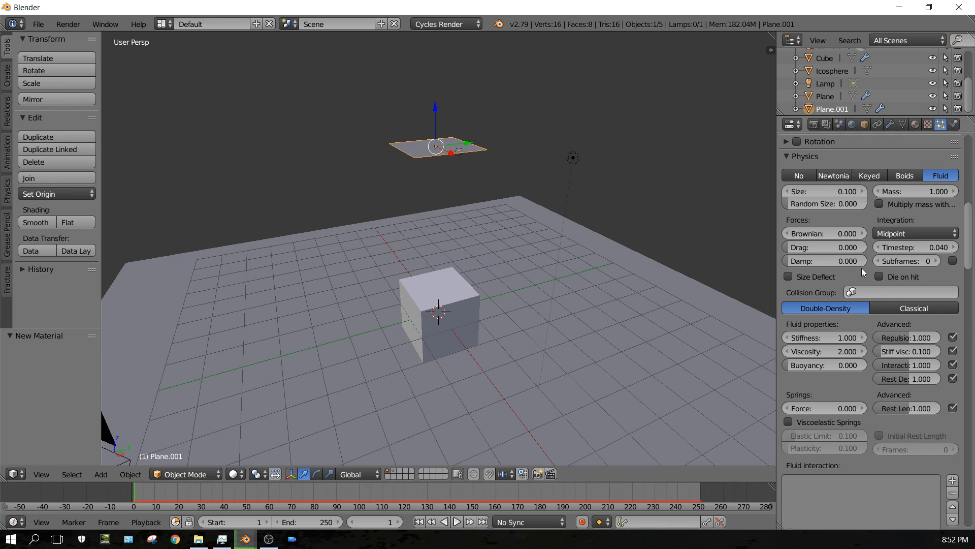
scroll(861, 269, "up", 9)
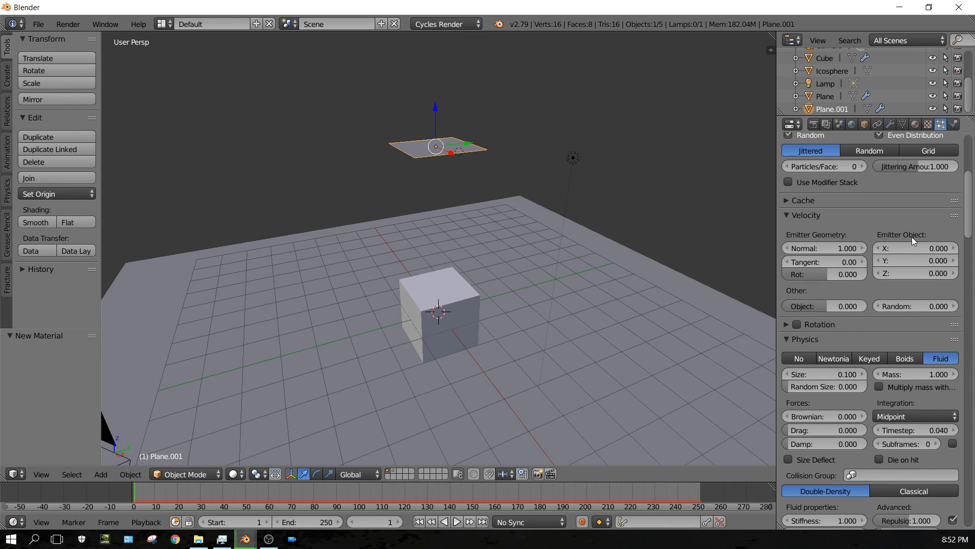
left_click(836, 248)
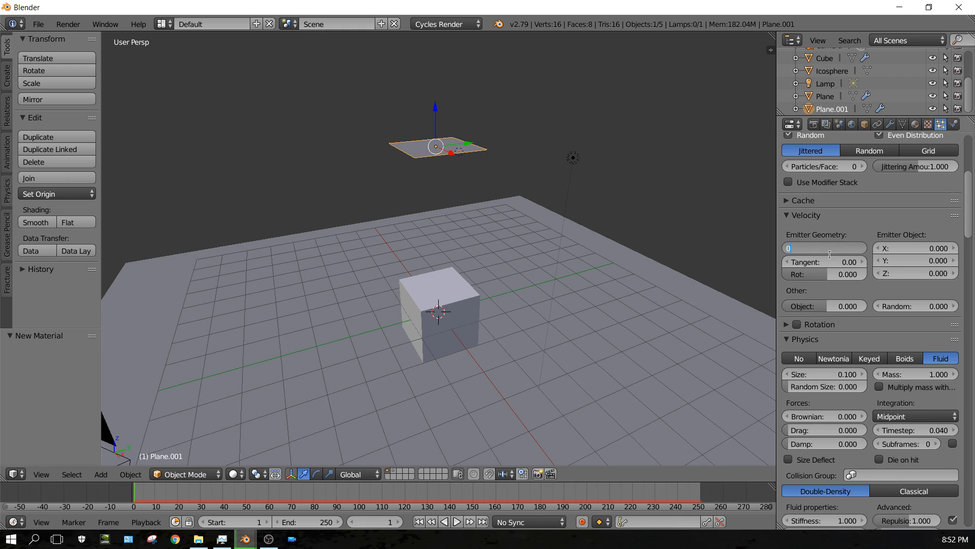
key("Return")
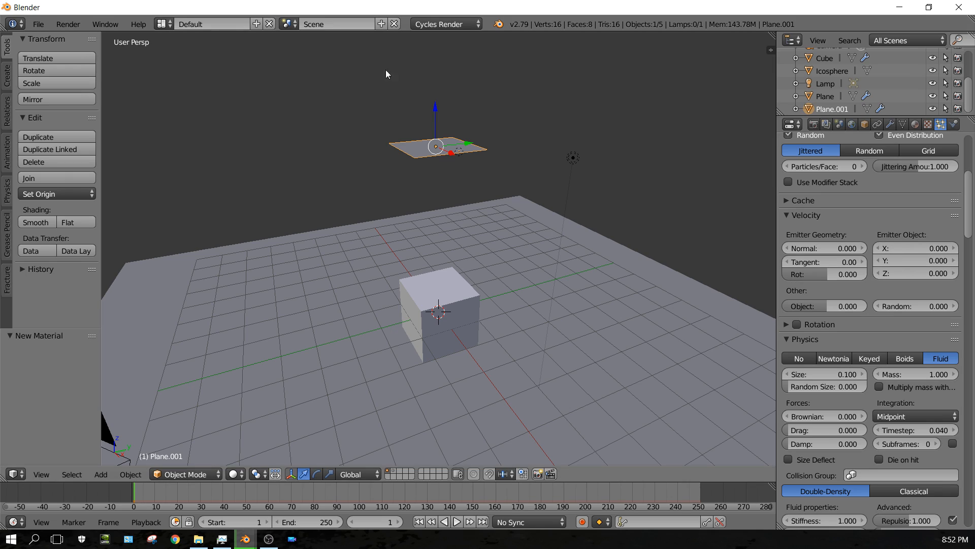
Set the emitter object Z velocity to 1 and play the animation.
left_click(919, 275)
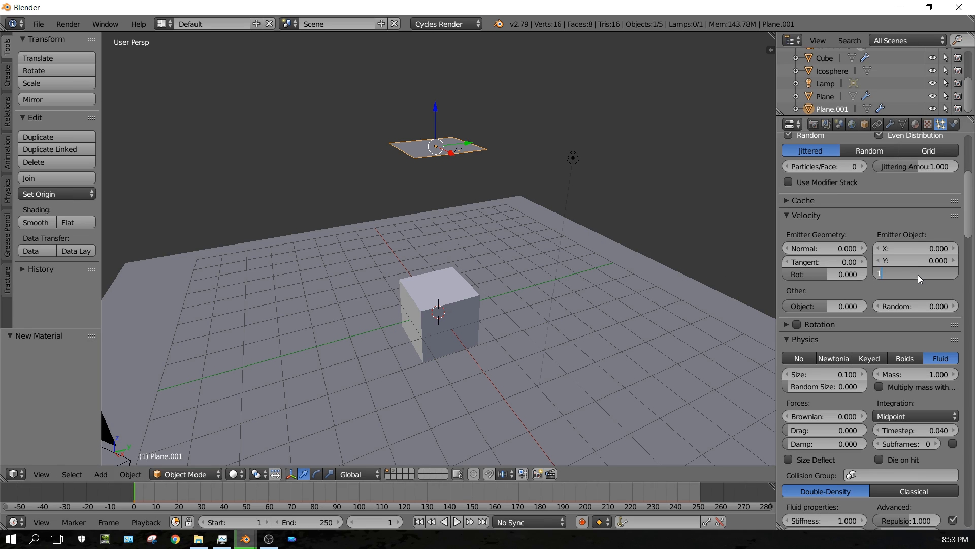
key("Return")
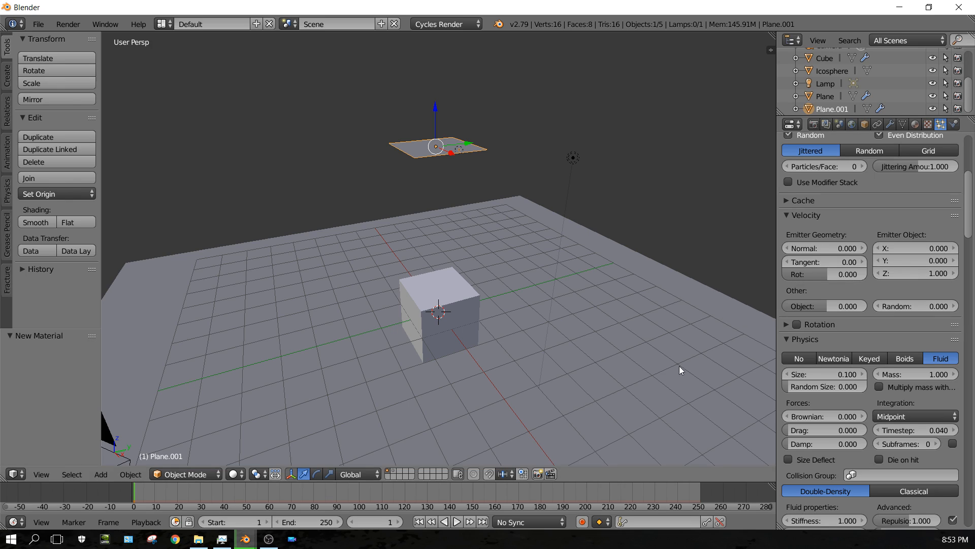
left_click(455, 523)
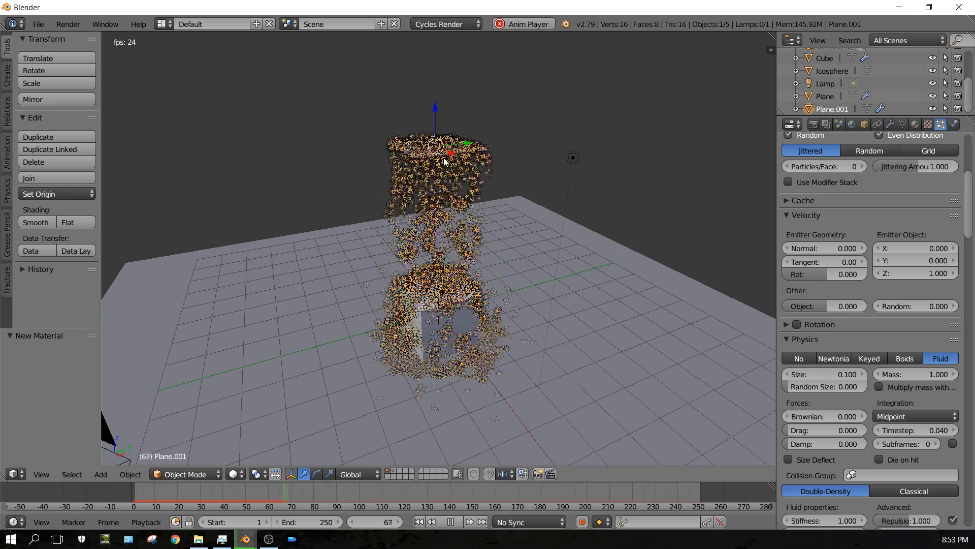
Try emitter object Z velocities of 5 and 10 while the animation plays.
left_click(922, 275)
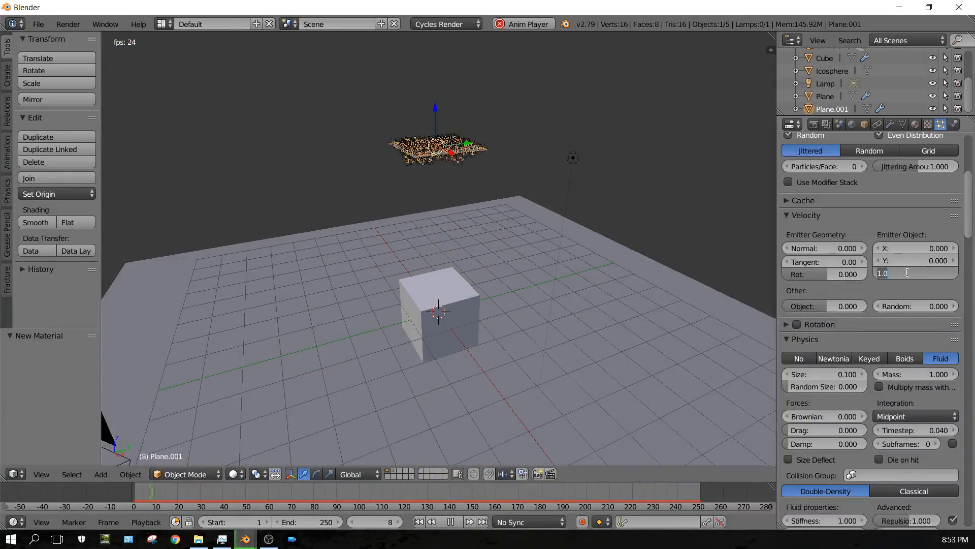
type("5")
key("Return")
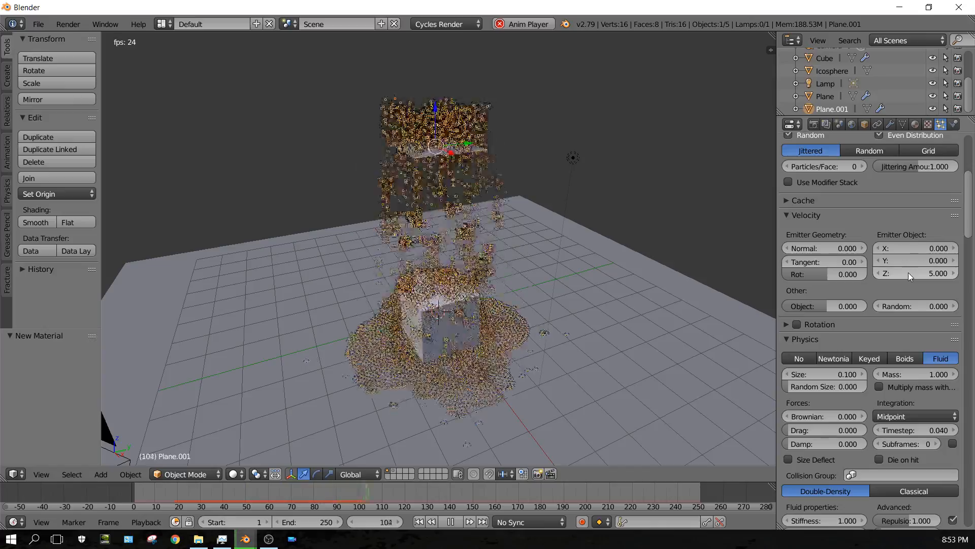
left_click(906, 272)
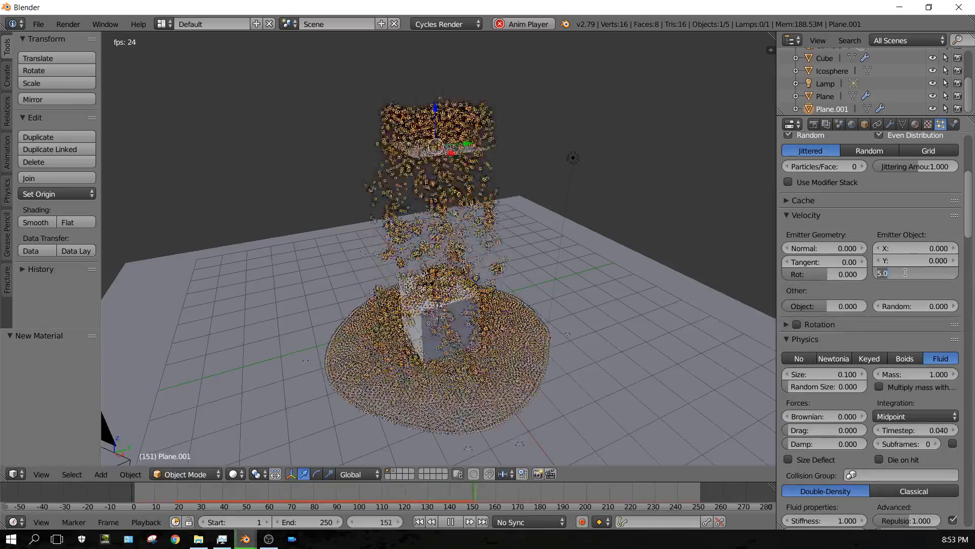
key("Return")
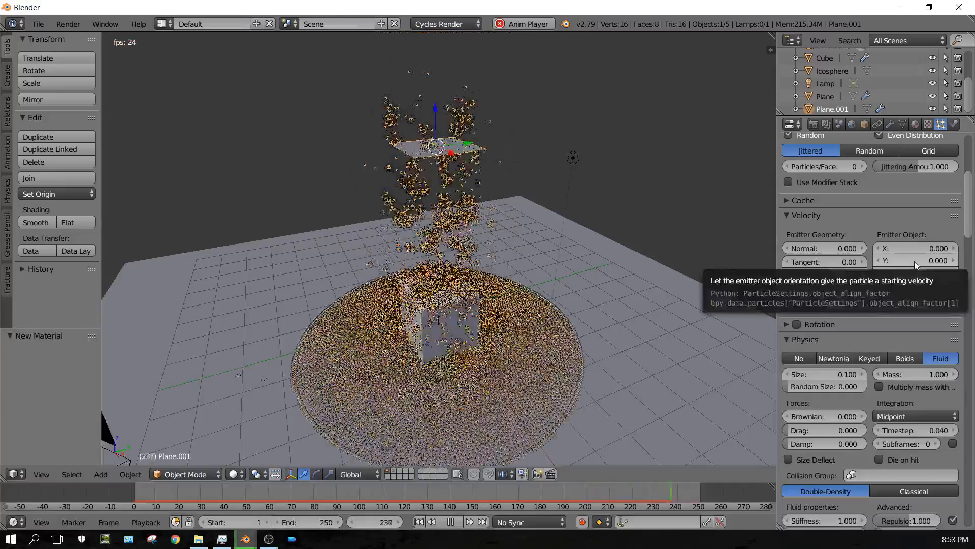
Try emitter object Y velocities of 1 and 5 while the animation plays.
left_click(914, 260)
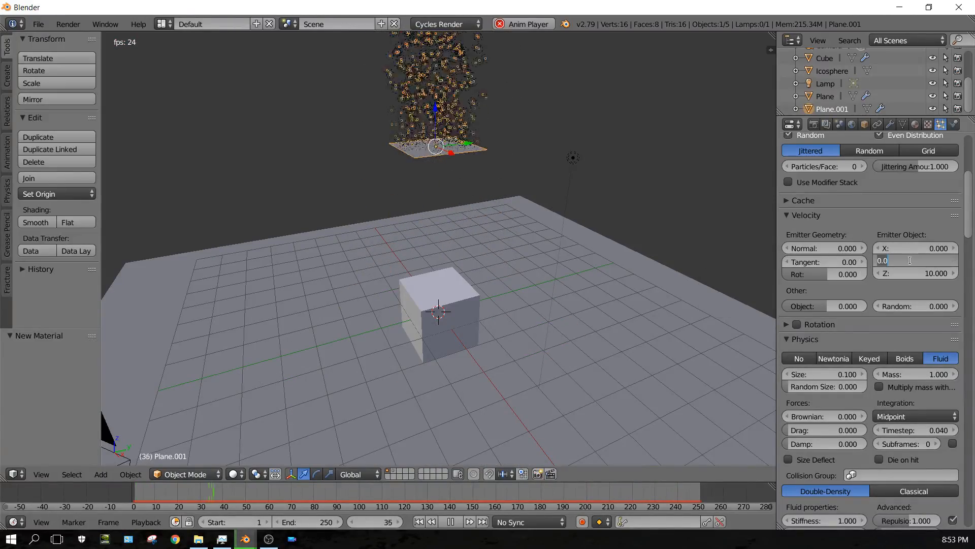
type("1")
key("Return")
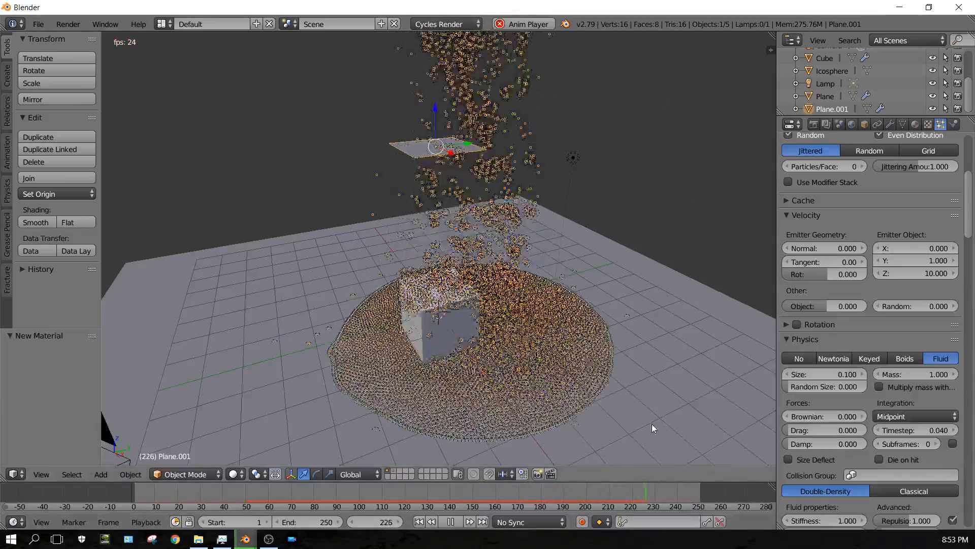
left_click(915, 260)
type("5")
key("Return")
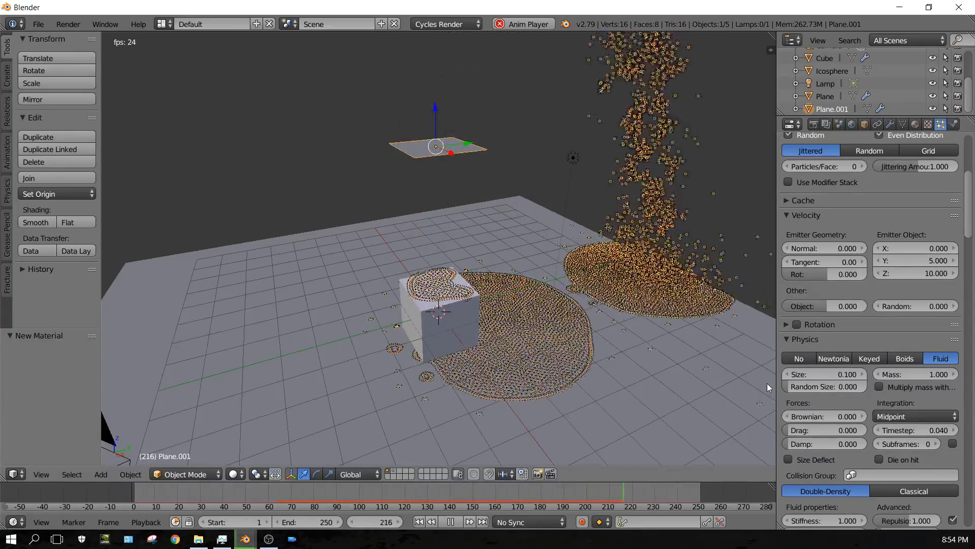
Reset the emitter object Y velocity to 0.
left_click(925, 261)
type("0")
key("Return")
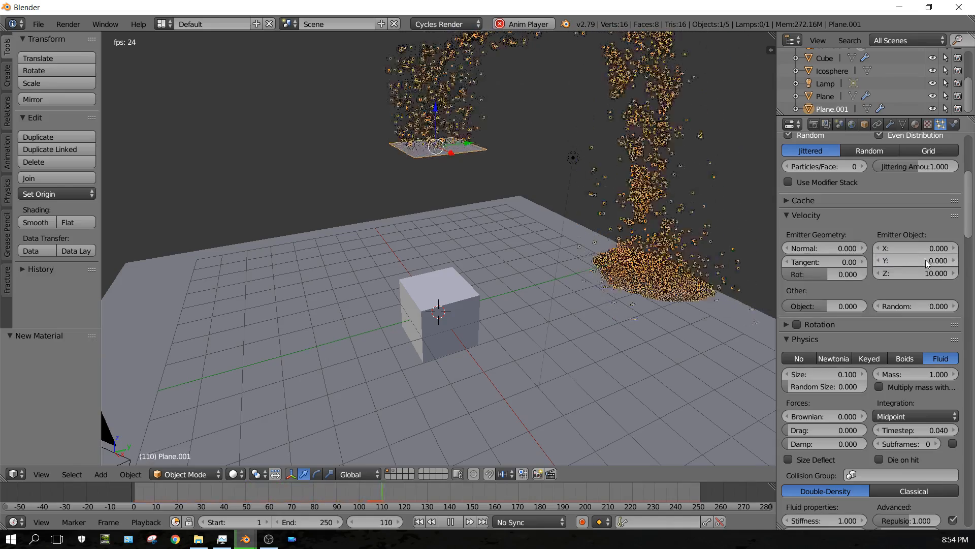
mouse_move(925, 260)
left_mouse_down()
mouse_move(815, 260)
mouse_move(937, 260)
mouse_move(793, 260)
mouse_move(965, 261)
mouse_move(929, 261)
left_mouse_up()
left_click(929, 261)
type("0")
key("Return")
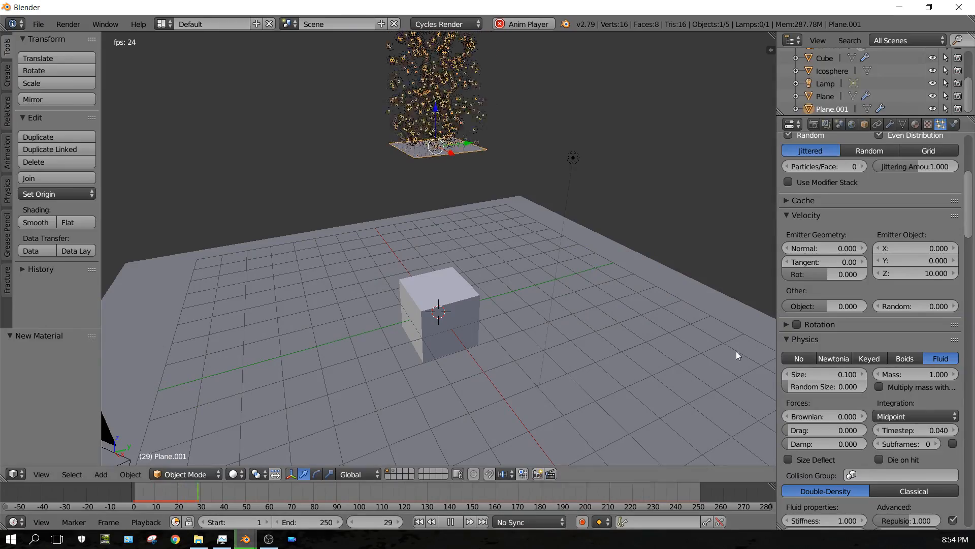
Set the emitter object Z velocity to 5 and stop the playback.
left_click(926, 273)
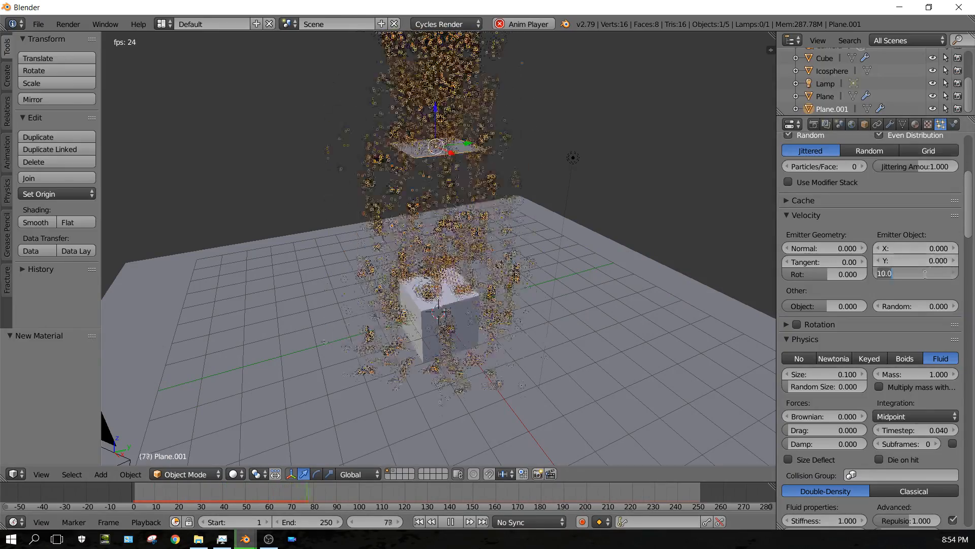
type("5")
key("Return")
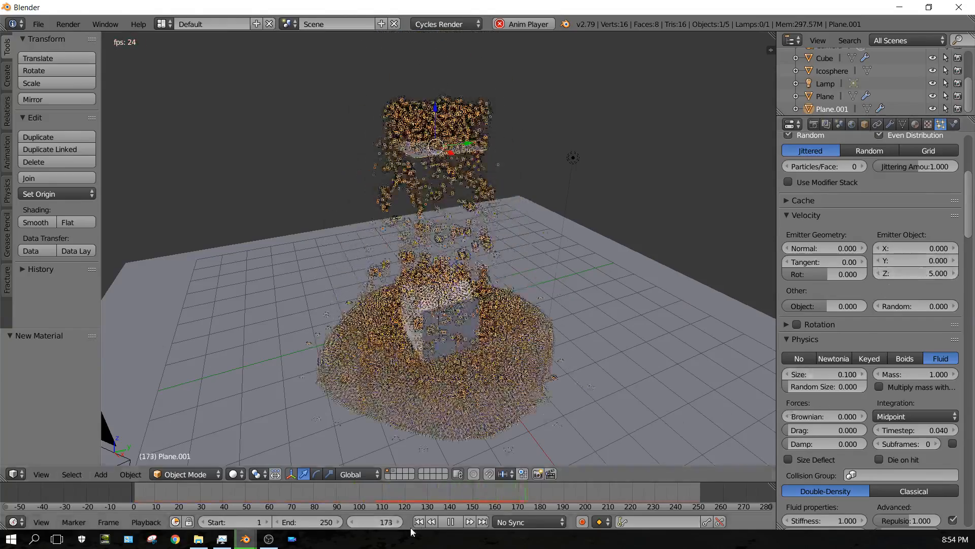
left_click(450, 522)
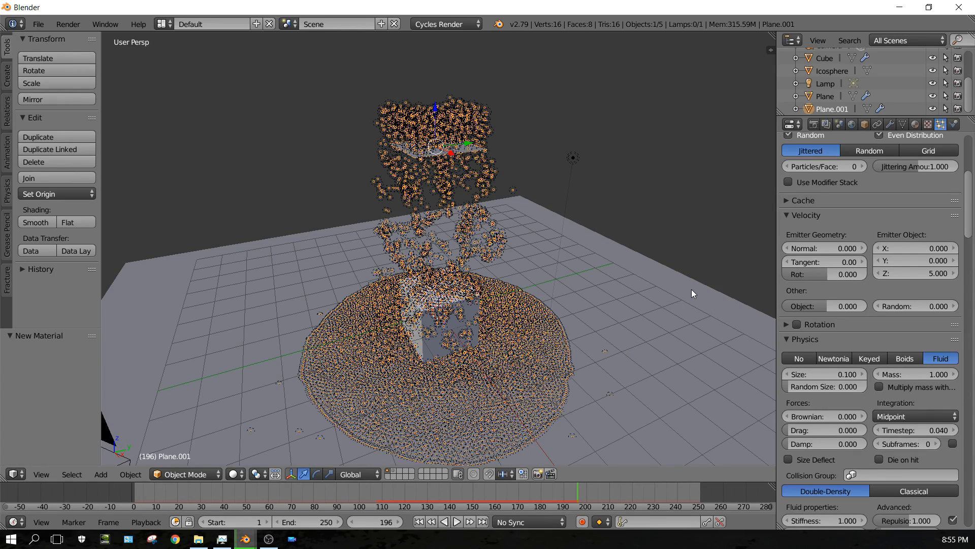
Rewind to the first frame, add a Force field effector at the cube, and raise it to about Z 2.13.
left_click(419, 521)
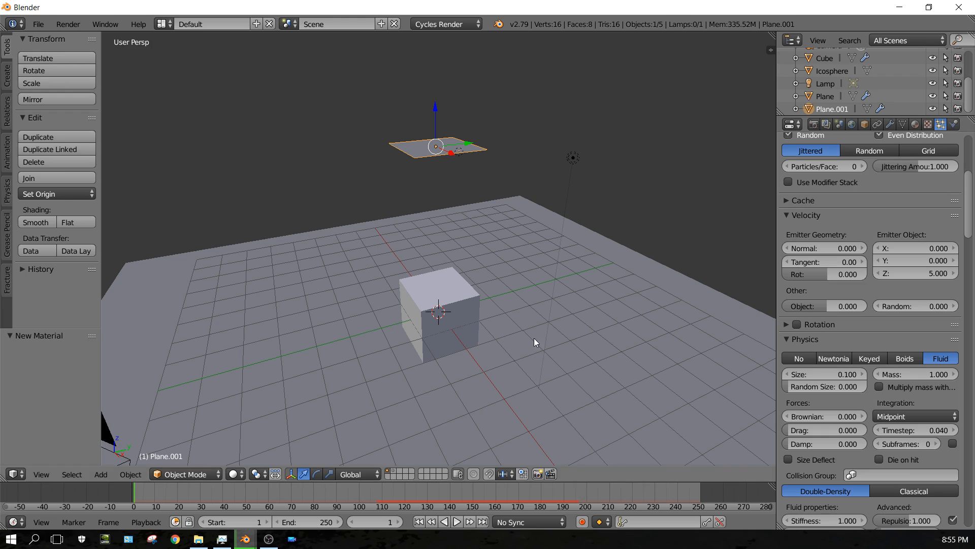
left_click(102, 476)
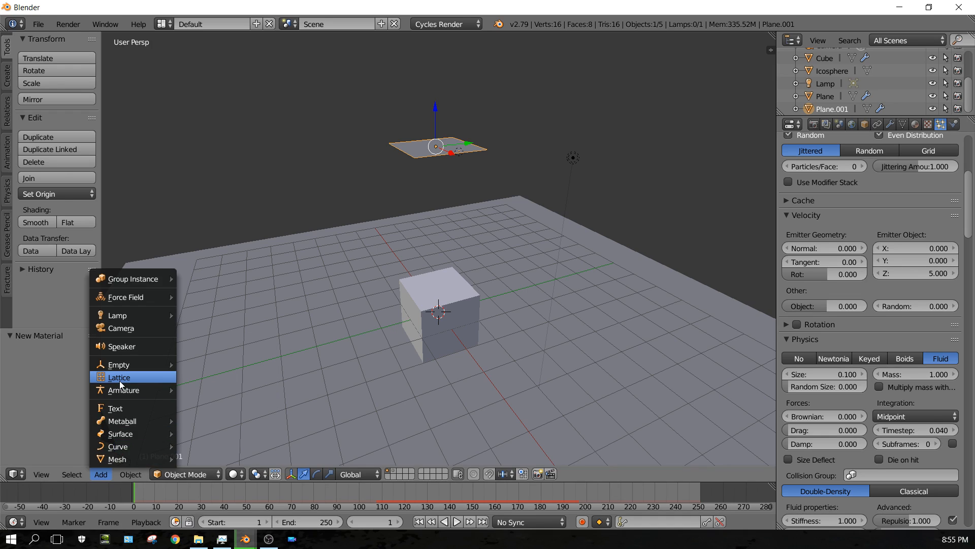
mouse_move(129, 296)
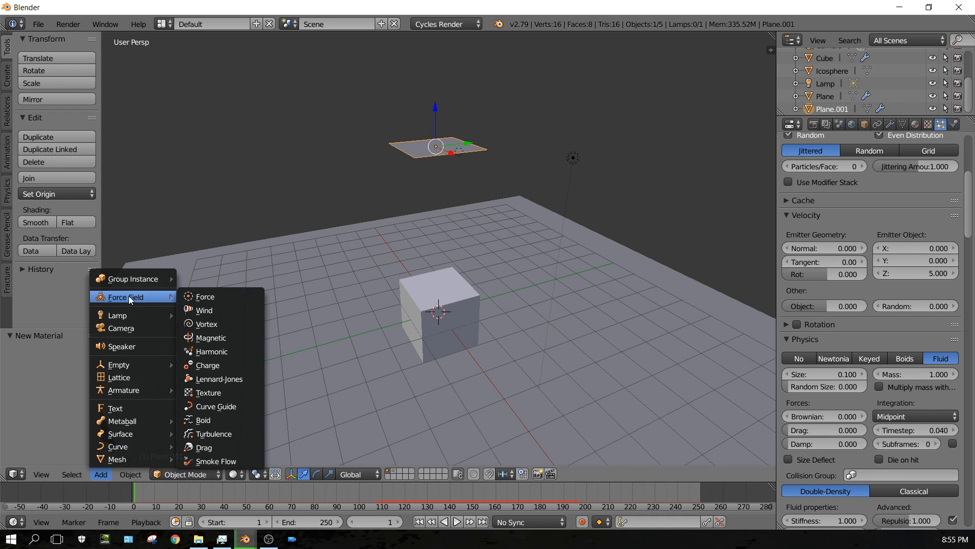
left_click(199, 299)
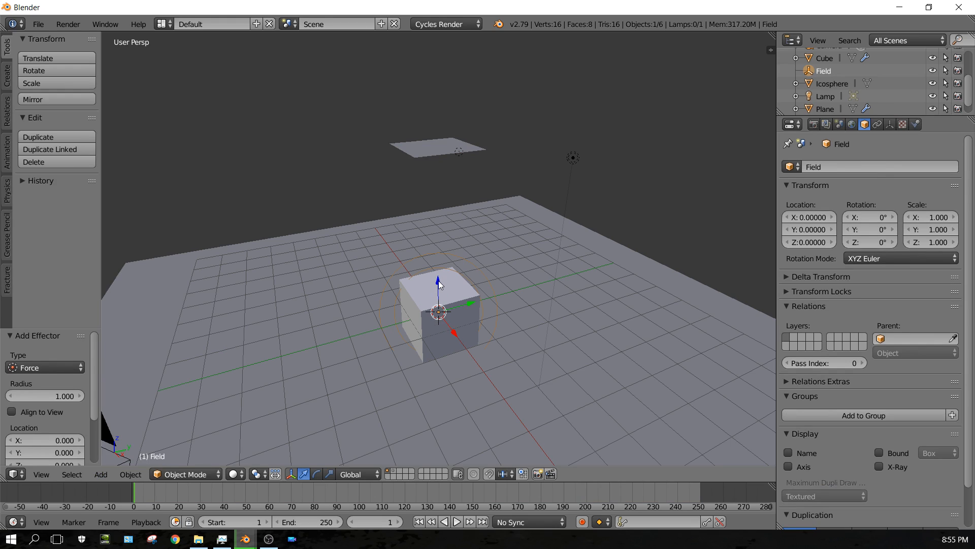
left_click_drag(439, 283, 447, 225)
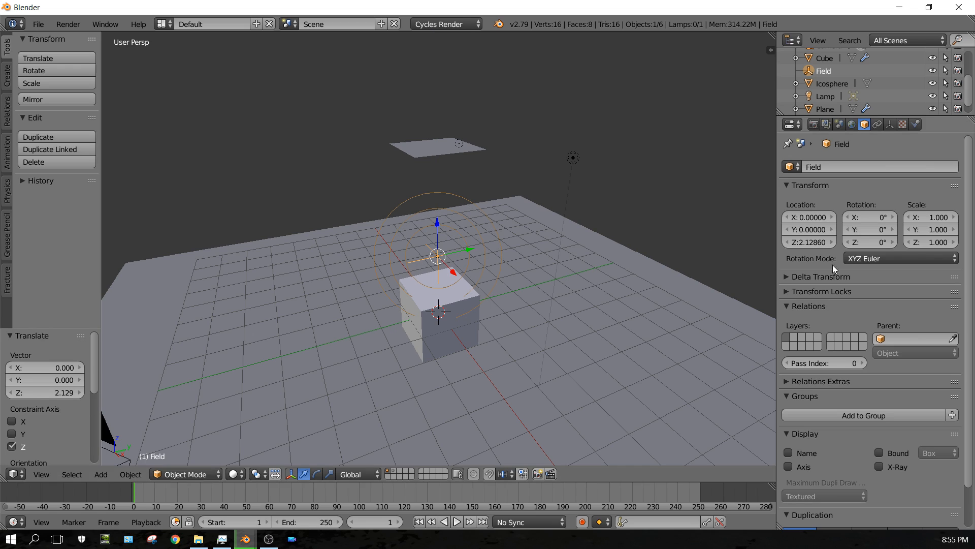
Set the force field's strength to 10 in its physics settings and play the animation.
left_click(916, 125)
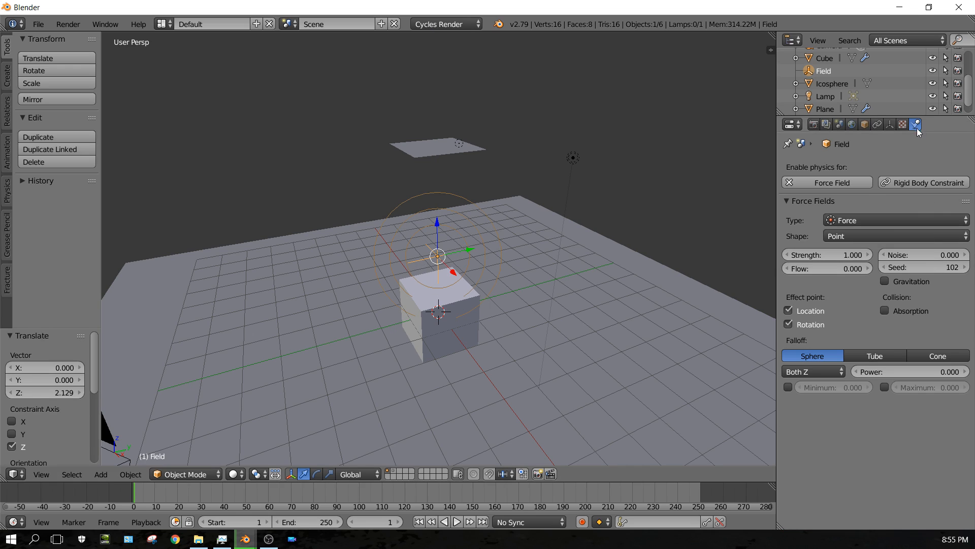
left_click(842, 255)
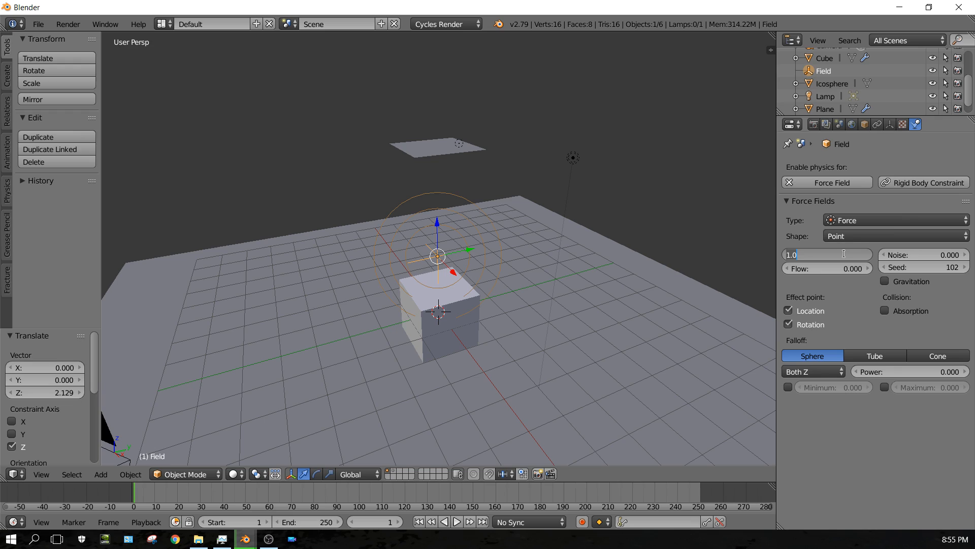
key("Return")
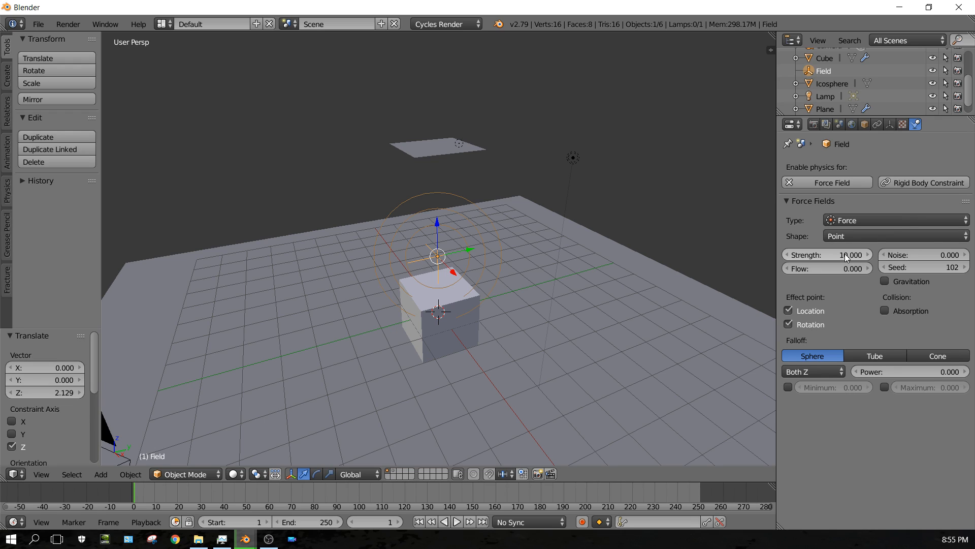
left_click(455, 522)
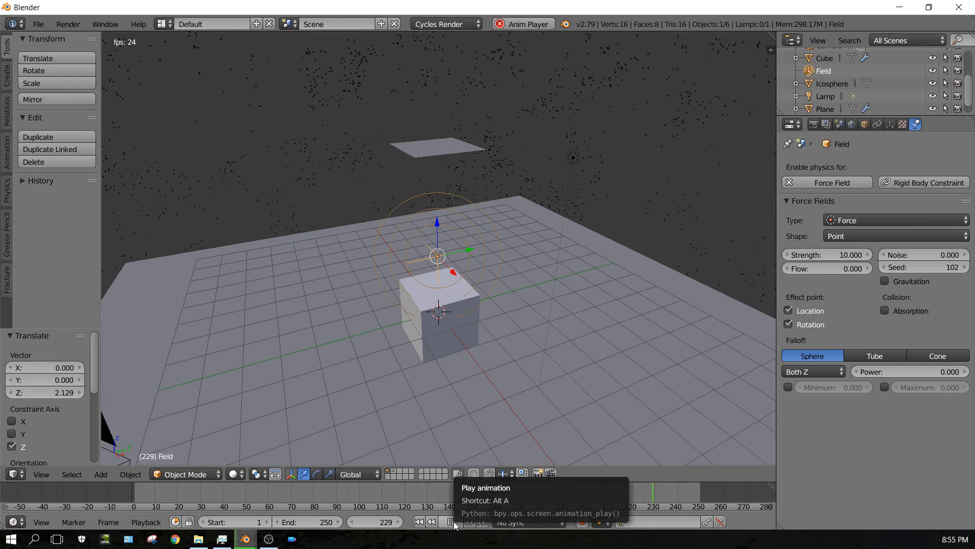
Try force field strengths of 1, 2, 3 and 5 while the animation plays.
left_click(836, 254)
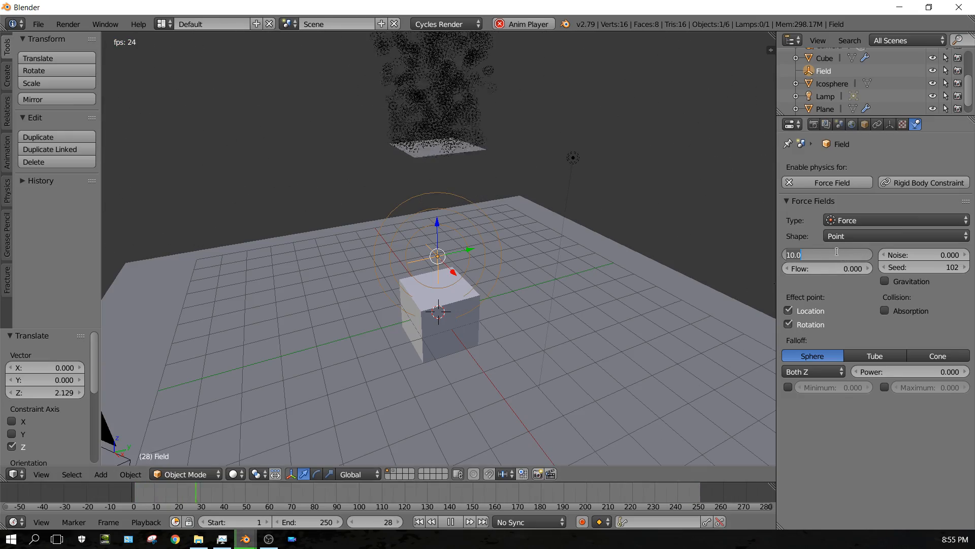
type("1")
key("Return")
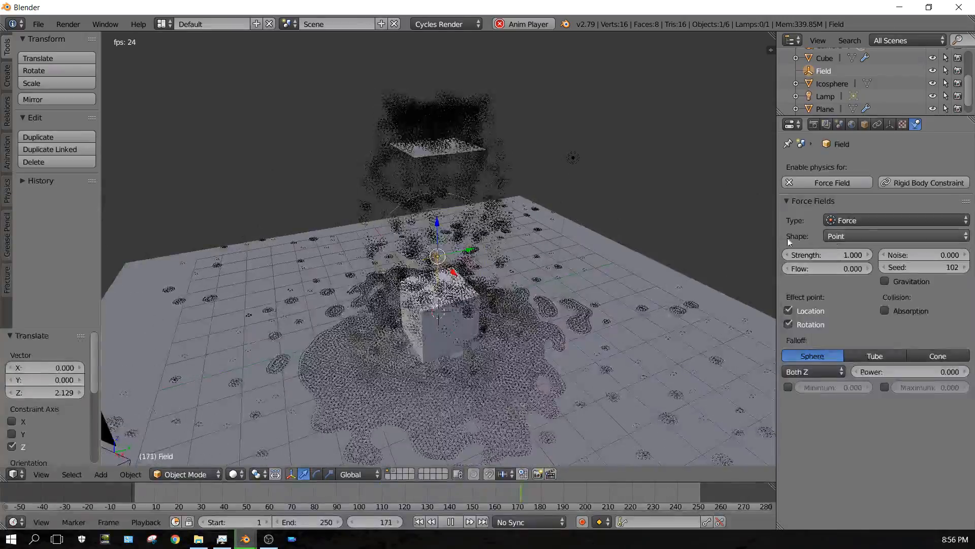
left_click(838, 253)
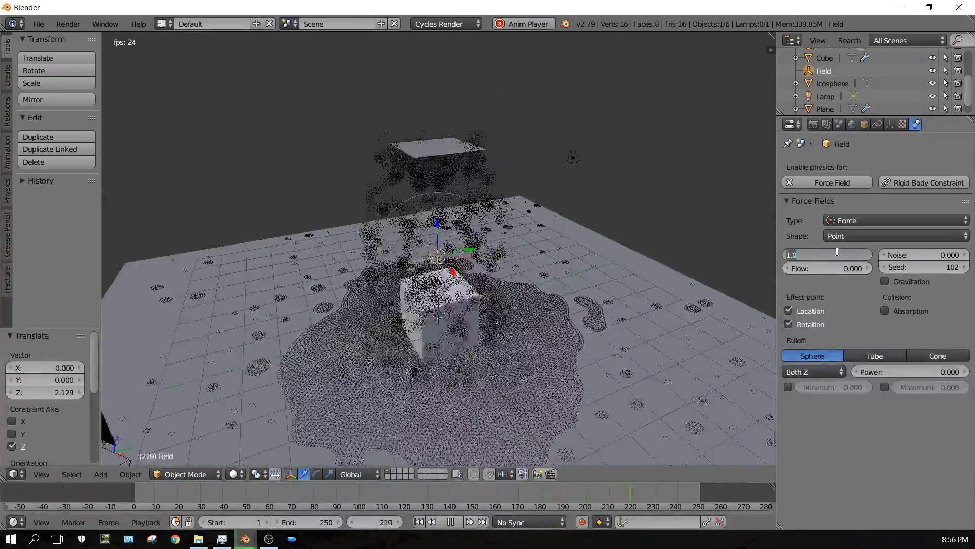
type("2")
key("Return")
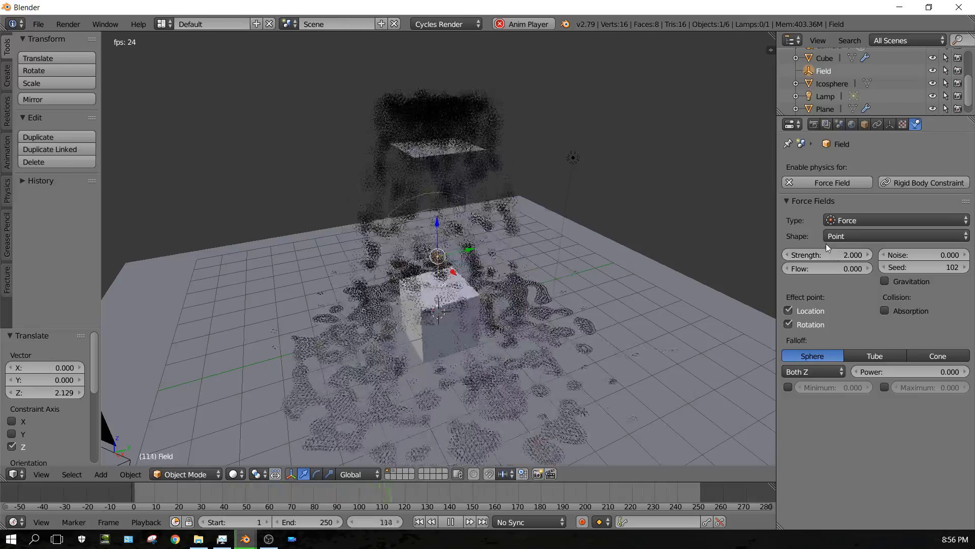
left_click(835, 254)
type("3")
key("Return")
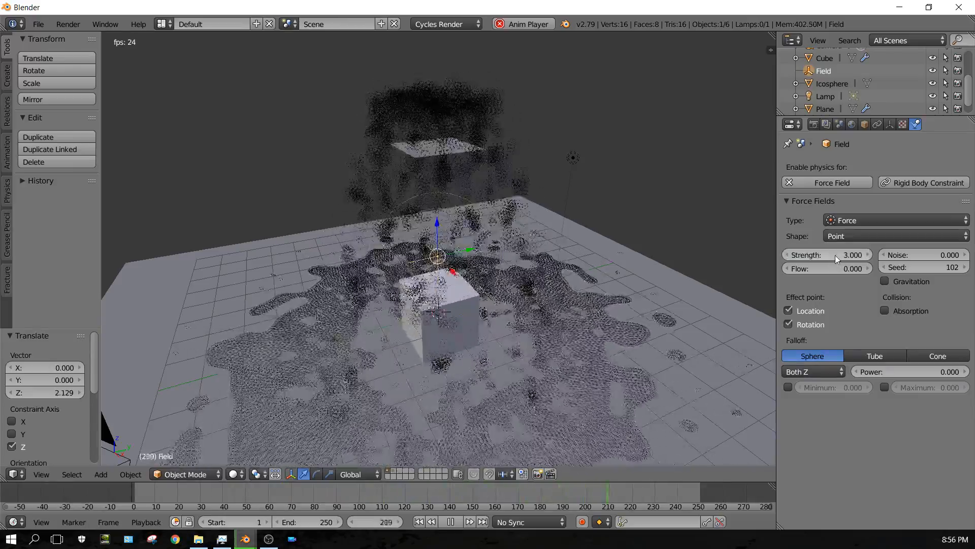
left_click(835, 254)
type("5")
key("Return")
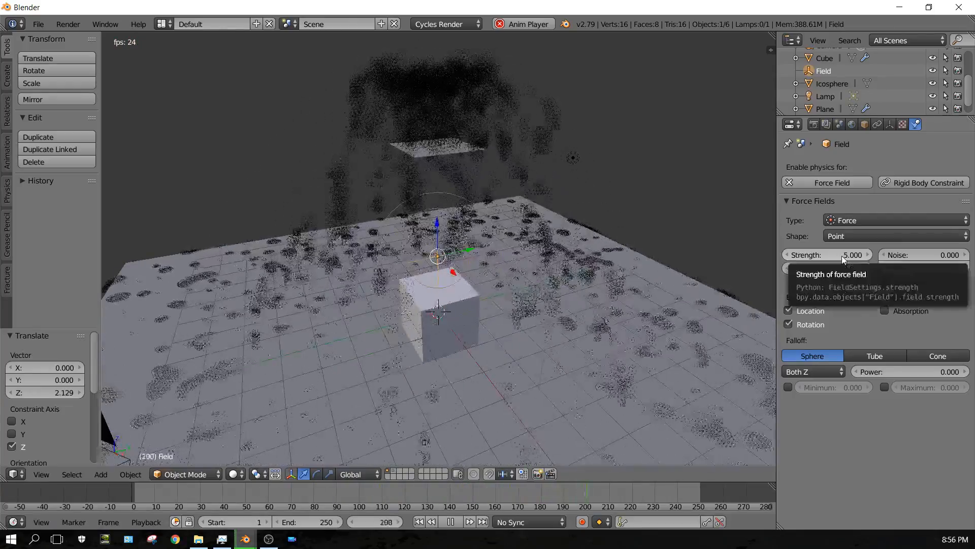
Set the force field strength to -10 and try repositioning the field during playback.
left_click(842, 255)
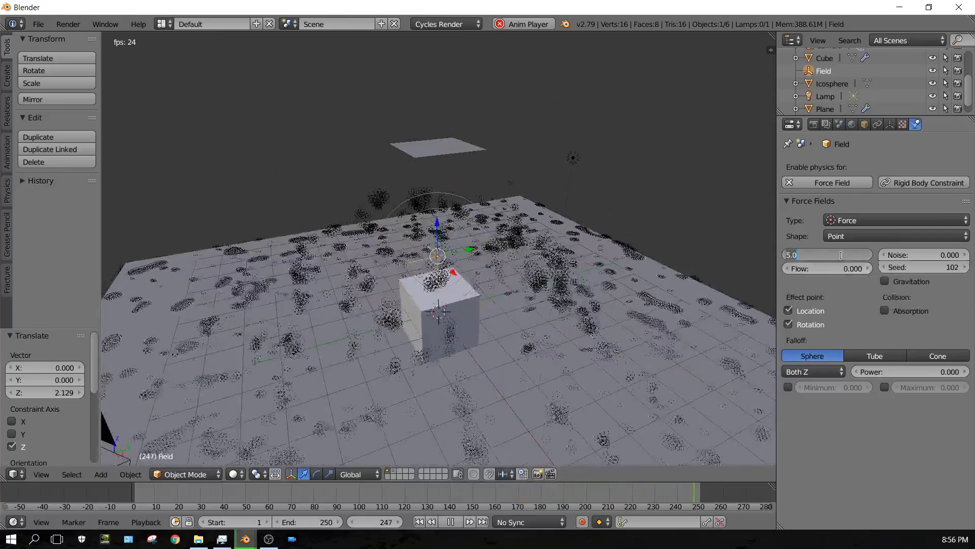
type("-10")
key("Return")
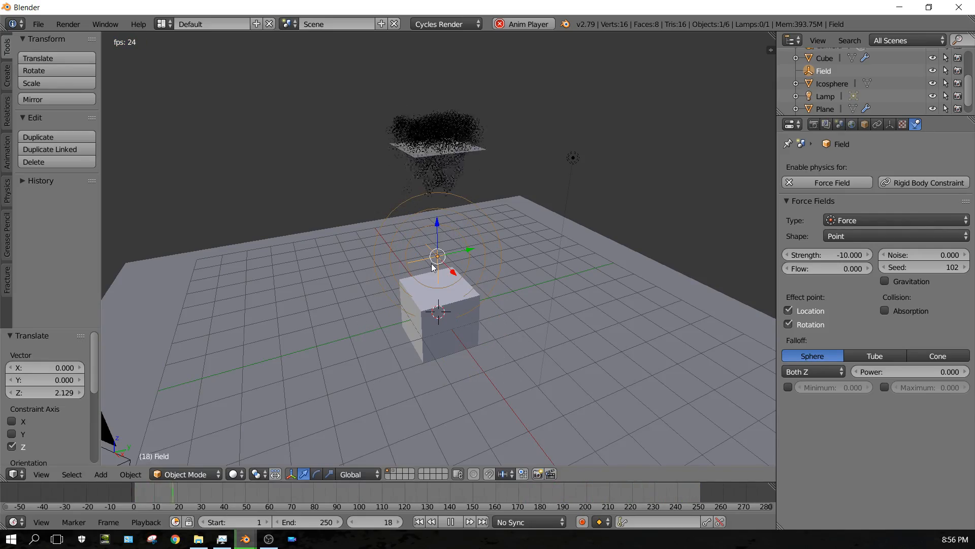
key("g")
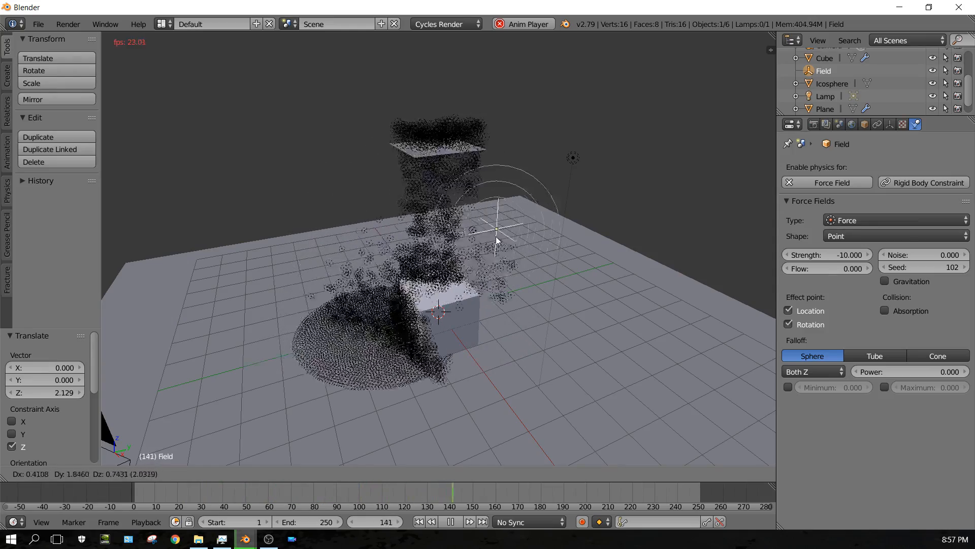
left_click(423, 267)
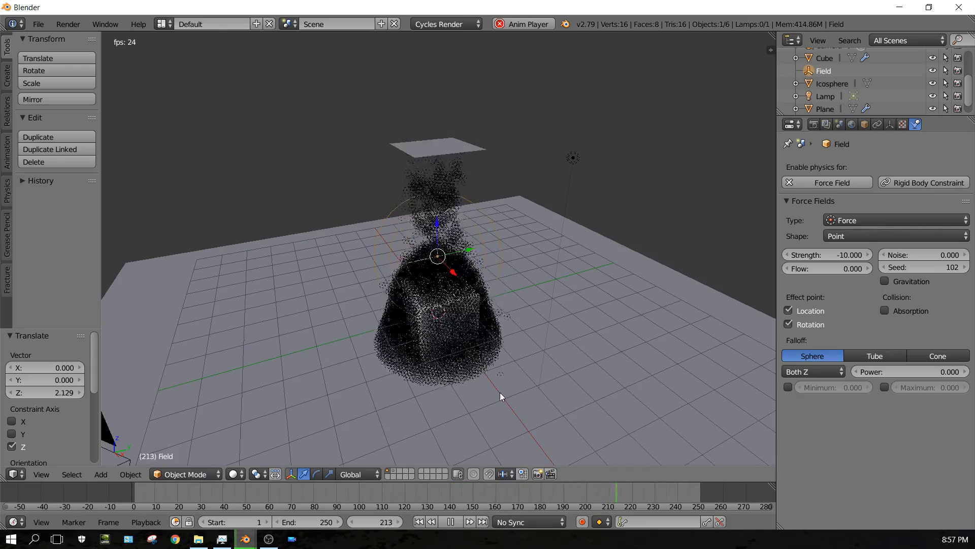
Stop playback at the first frame, select the emitter plane, and expand its particle Cache settings.
left_click(450, 521)
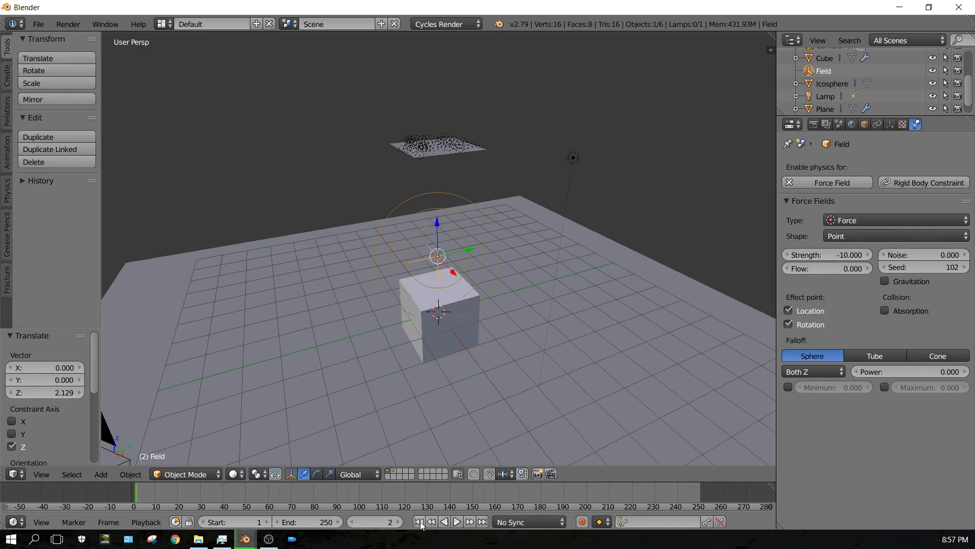
left_click(419, 522)
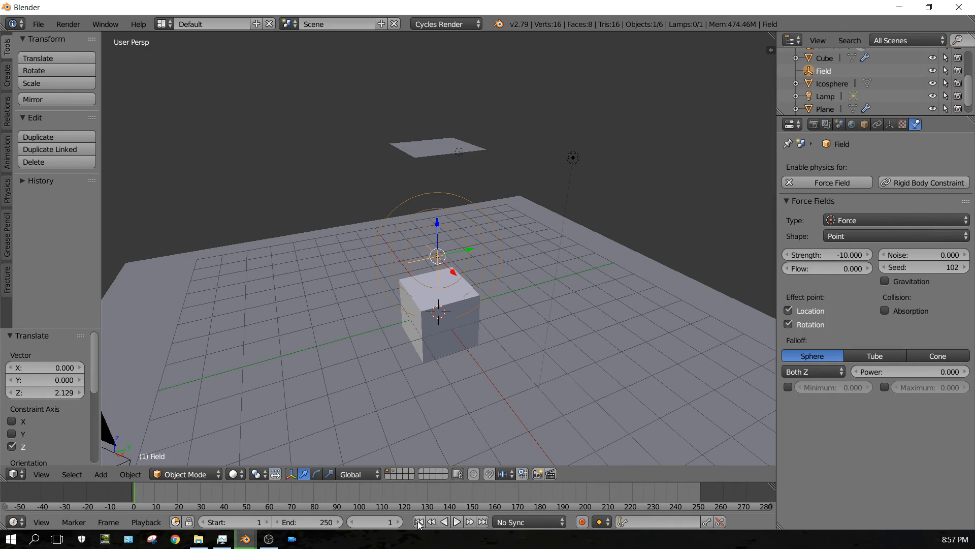
right_click(446, 150)
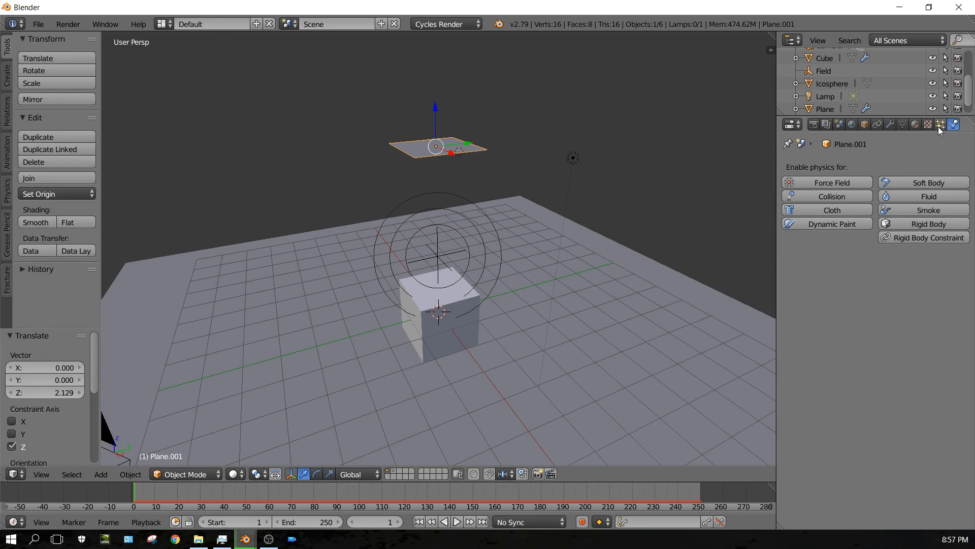
left_click(940, 124)
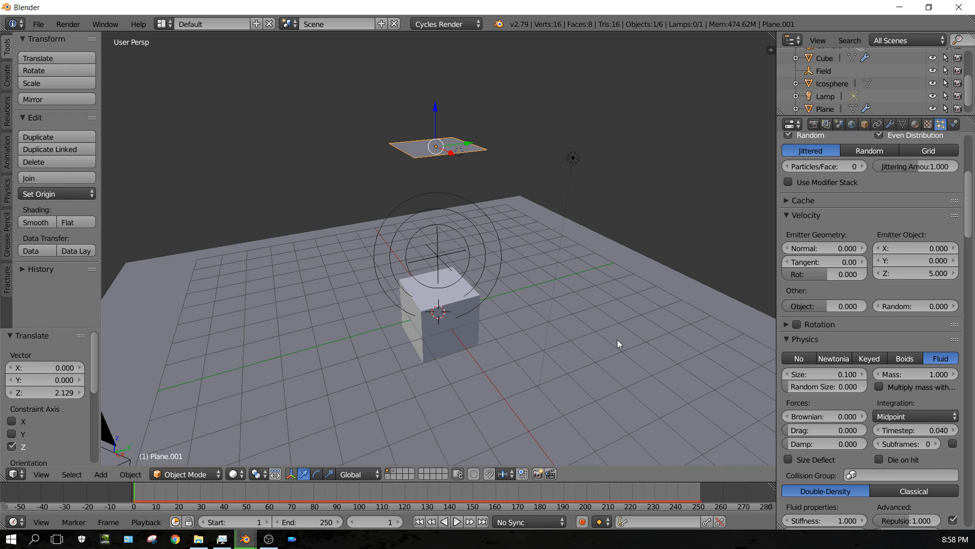
scroll(618, 344, "down", 2)
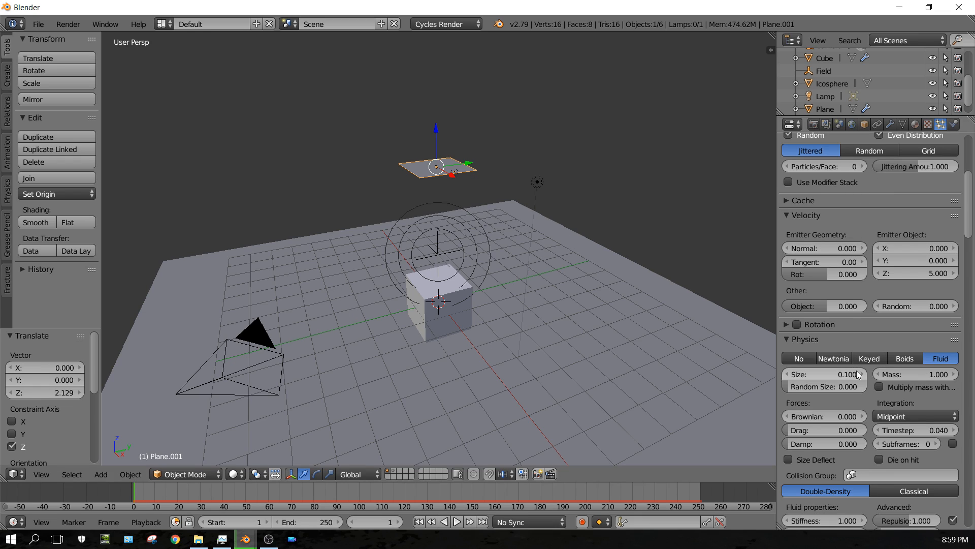
scroll(854, 379, "down", 3)
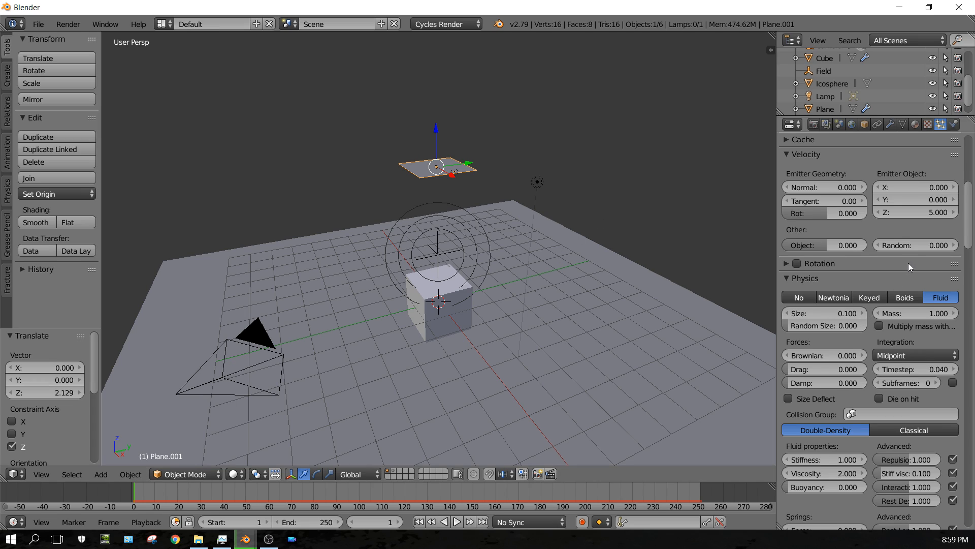
scroll(908, 263, "up", 3)
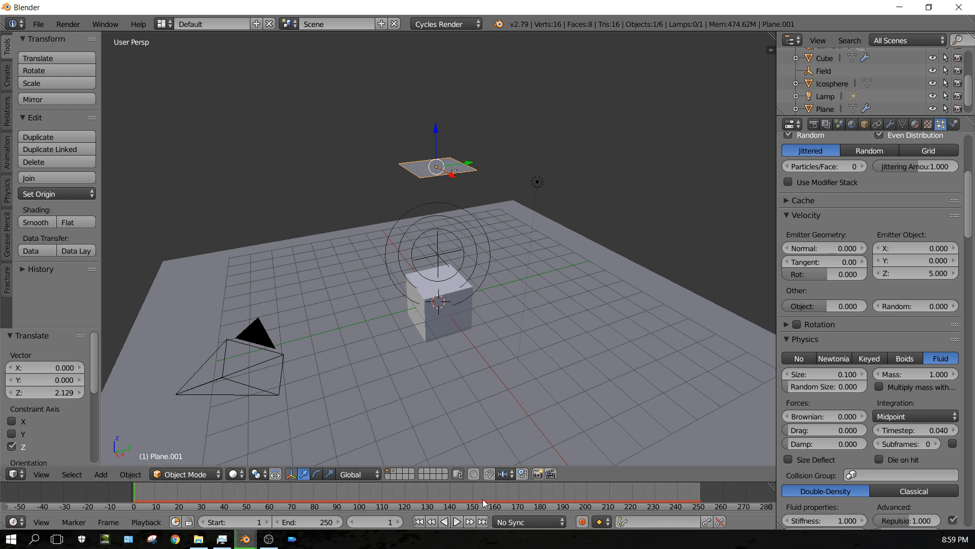
left_click(787, 201)
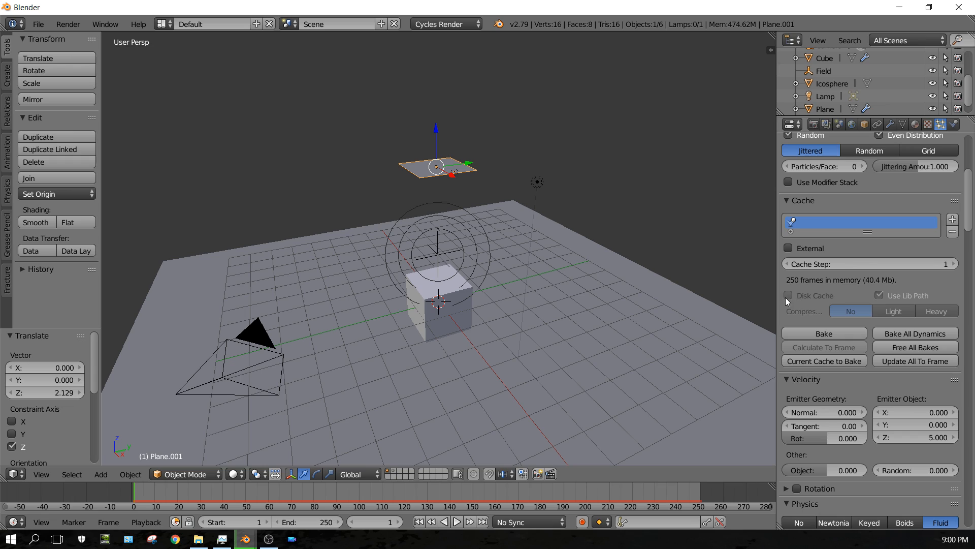
Save the blend file over untitled.blend in the Particle System Tutprial folder.
left_click(38, 24)
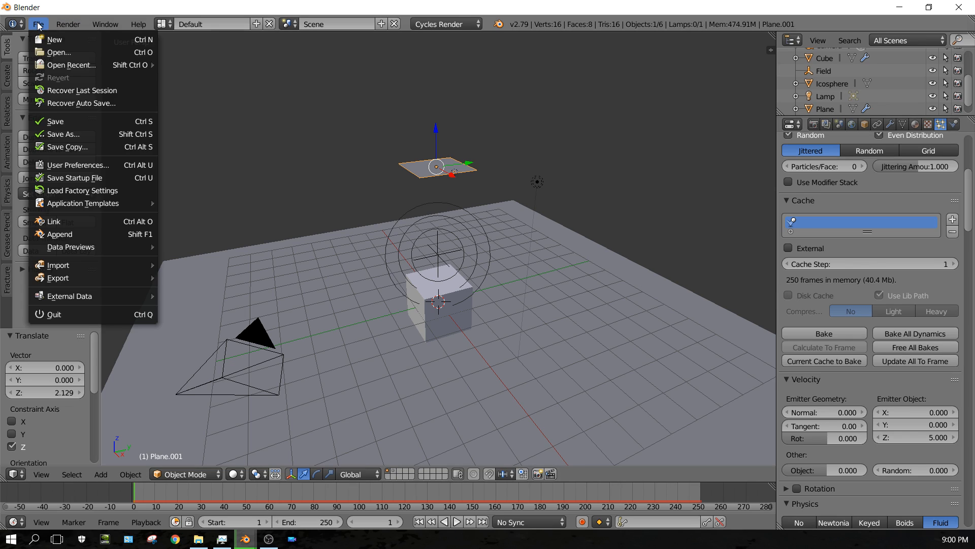
left_click(60, 122)
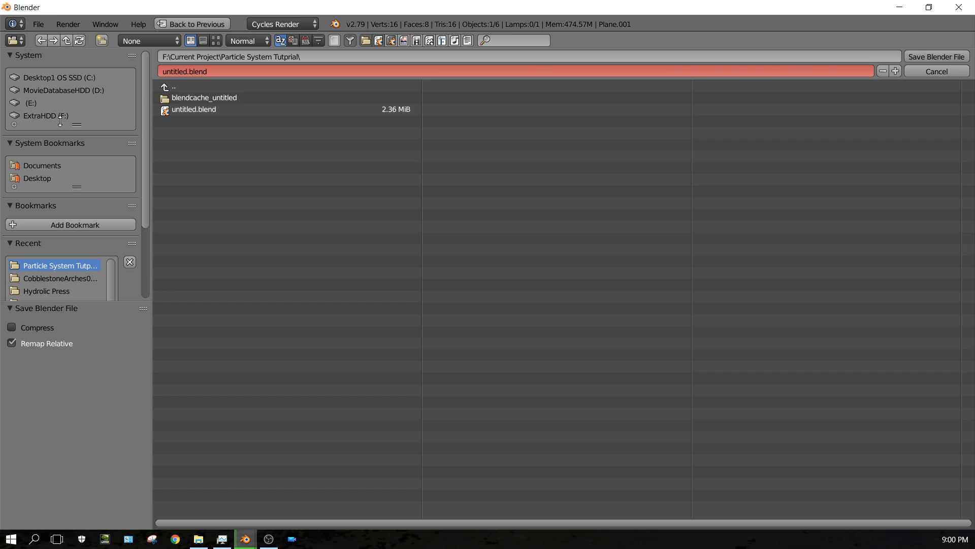
left_click(186, 110)
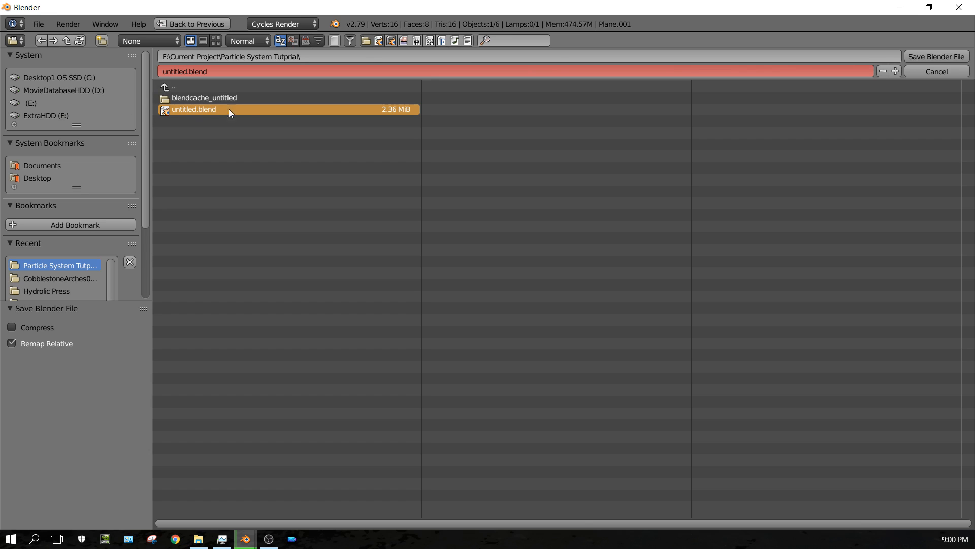
left_click(938, 57)
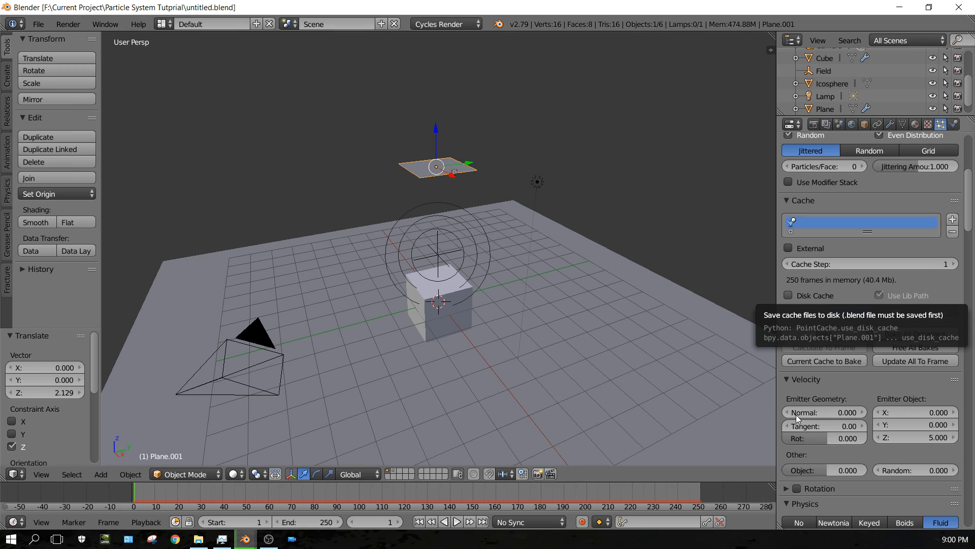
Enable Disk Cache for the emitter's particles and bake the particle simulation.
left_click(827, 301)
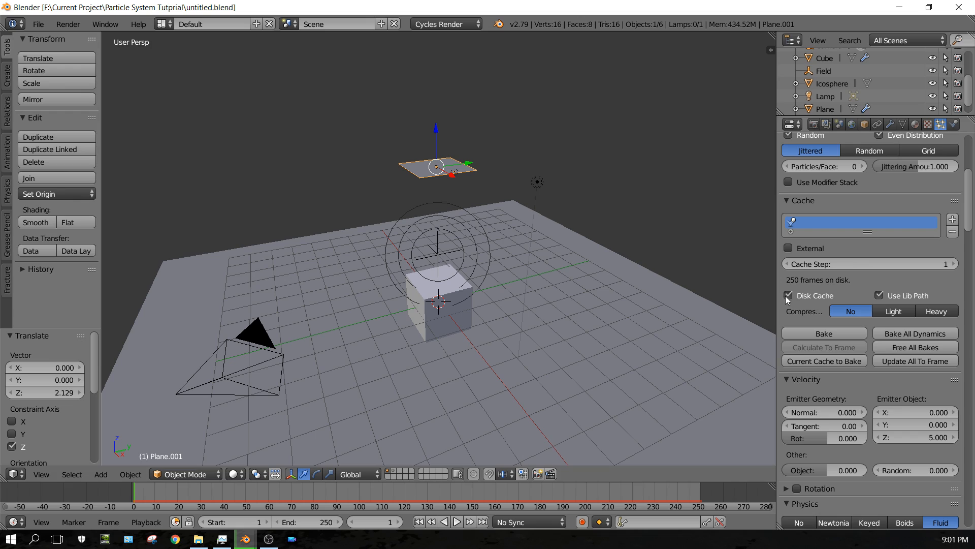
left_click(823, 336)
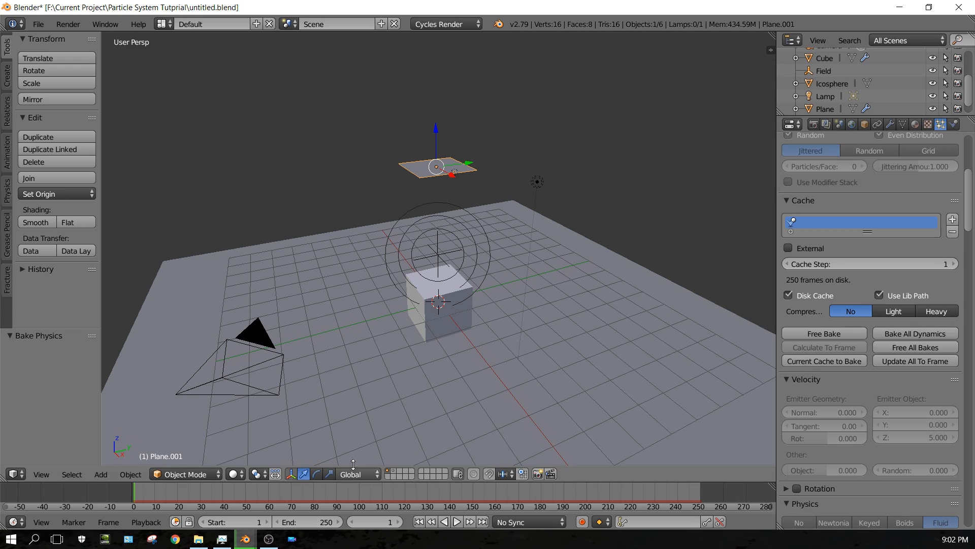
Save the blend file again.
left_click(41, 26)
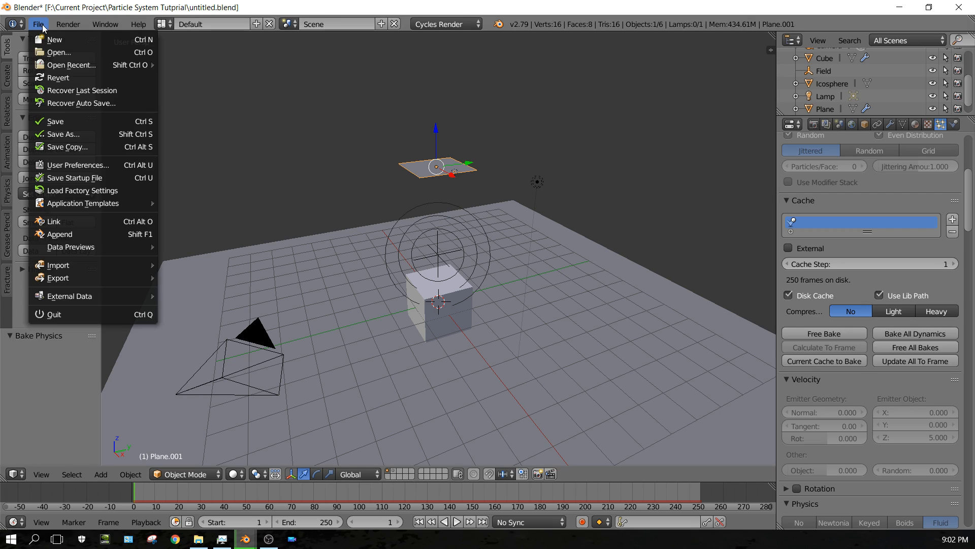
left_click(62, 126)
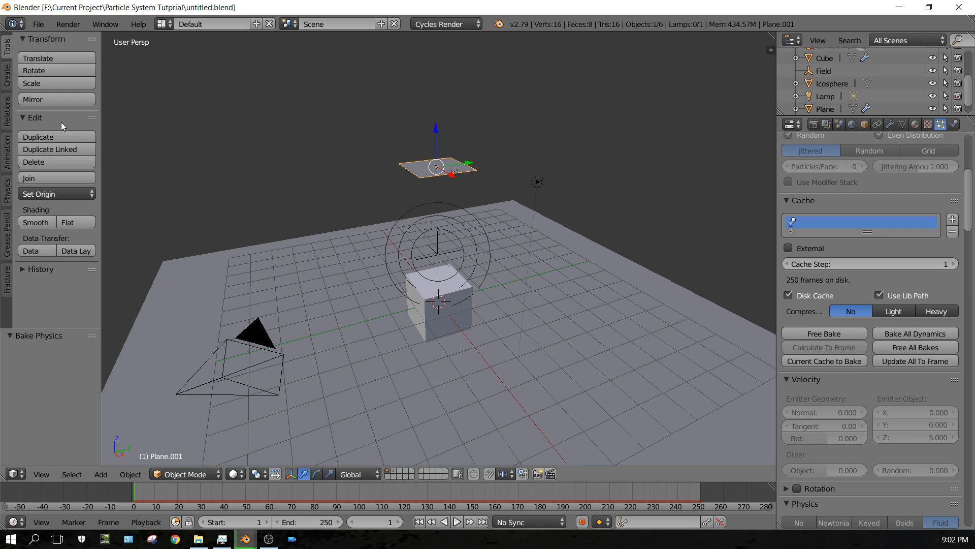
Quit Blender, then reopen untitled.blend from the Particle System Tutprial folder and maximize its window.
left_click(39, 27)
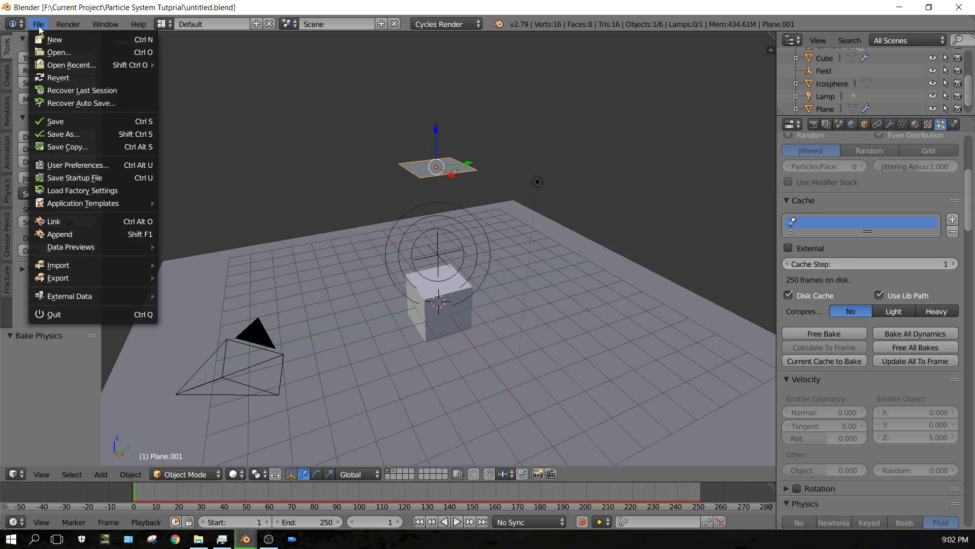
left_click(60, 314)
left_click(198, 541)
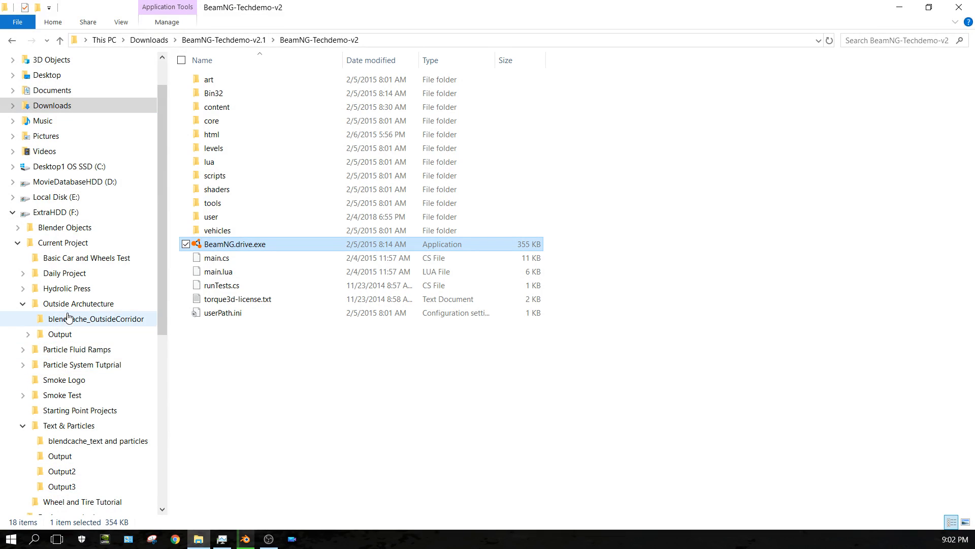
left_click(62, 370)
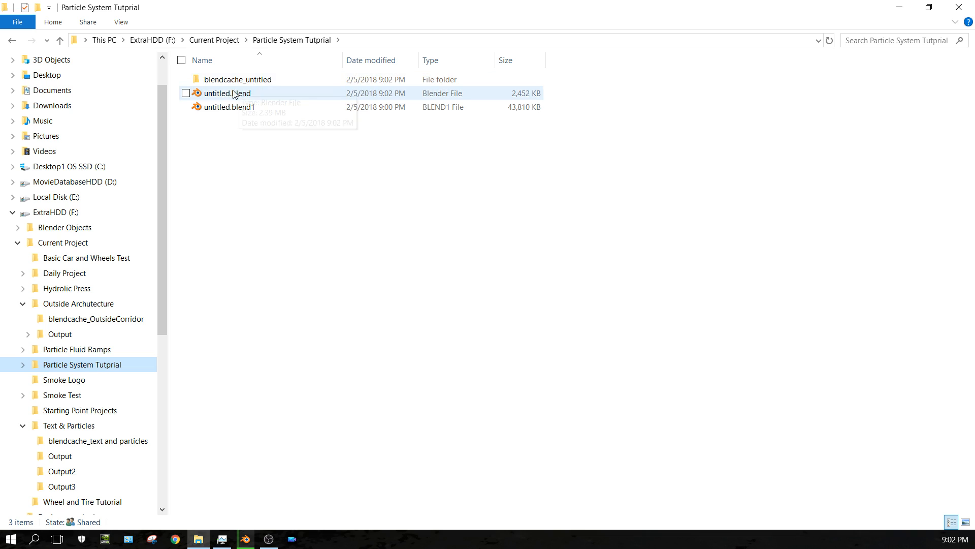
double_click(206, 95)
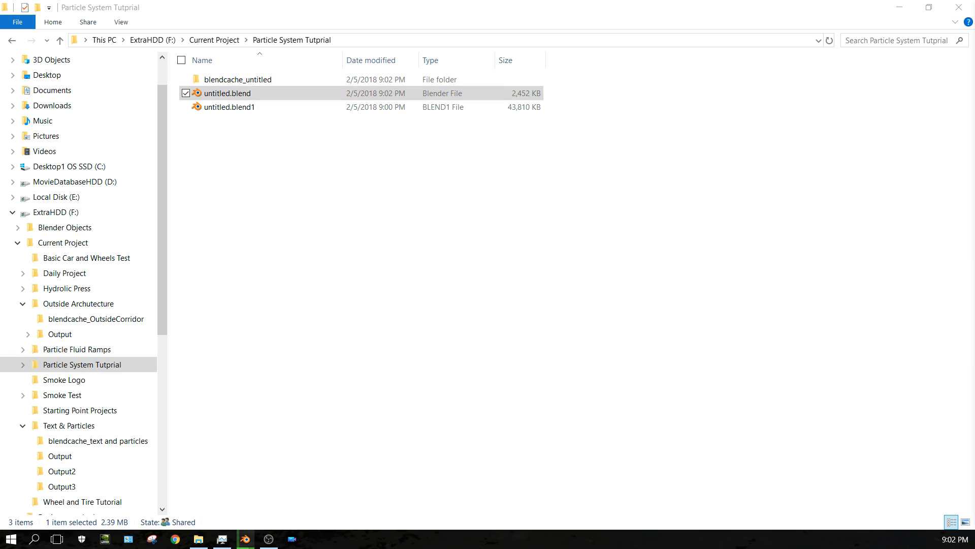
left_click_drag(974, 20, 501, 16)
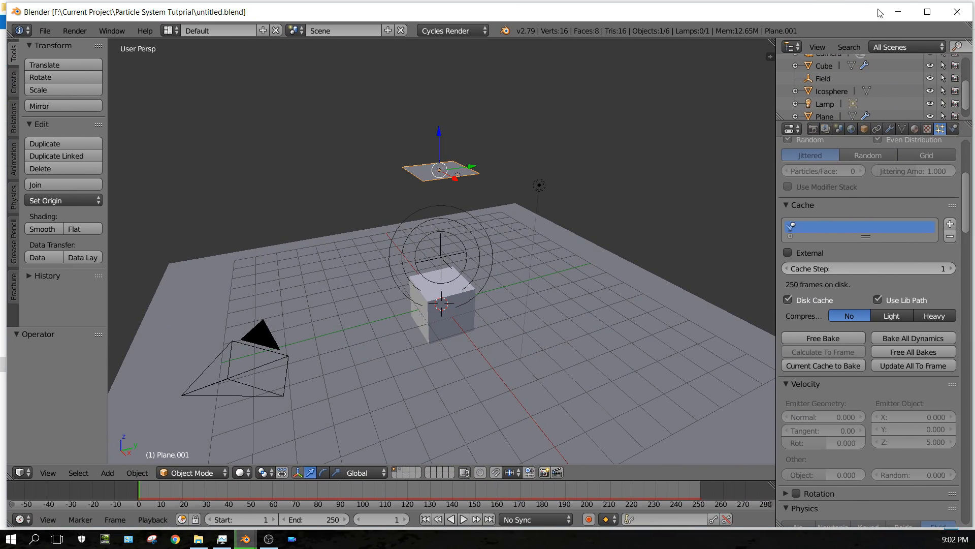
left_click(923, 13)
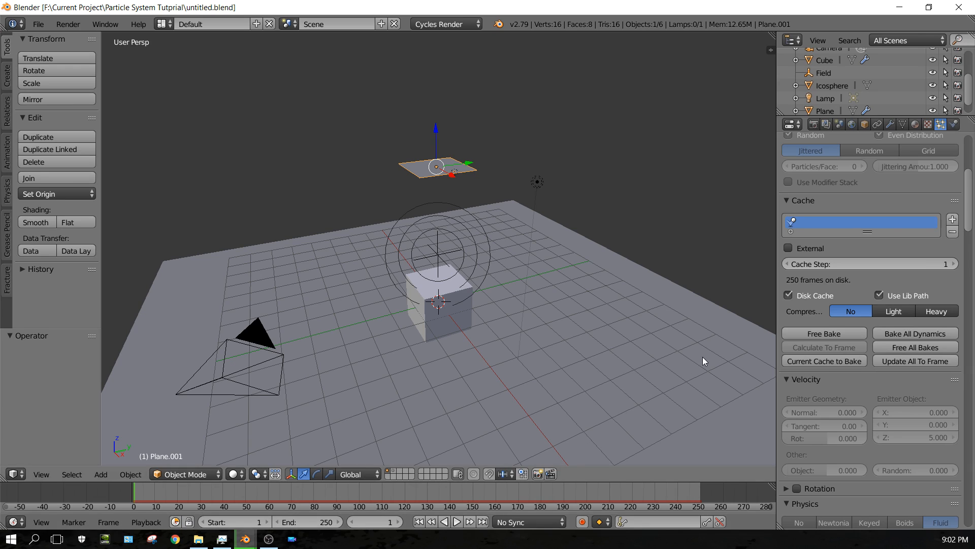
Open the blendcache_untitled folder in the project directory and browse through the baked particle cache files.
left_click(198, 539)
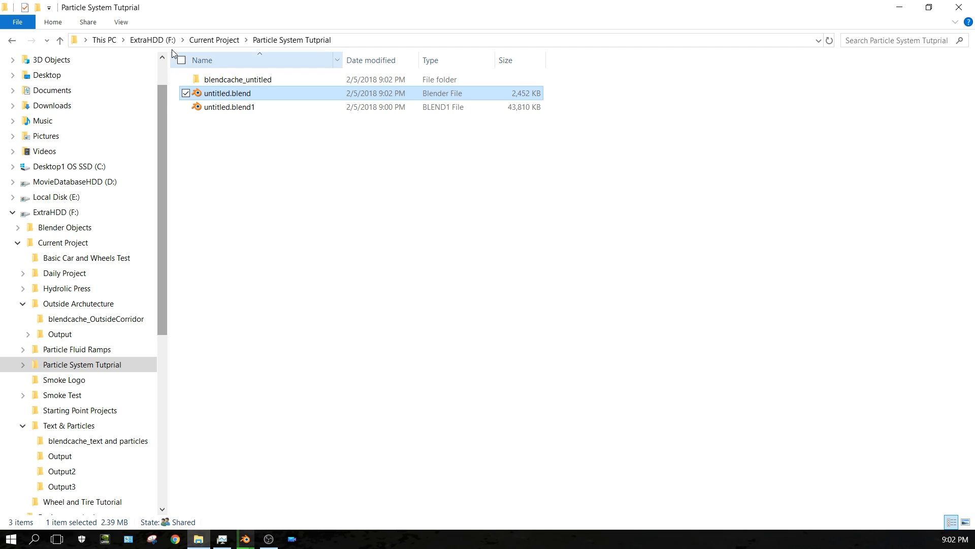
left_click(207, 81)
double_click(208, 81)
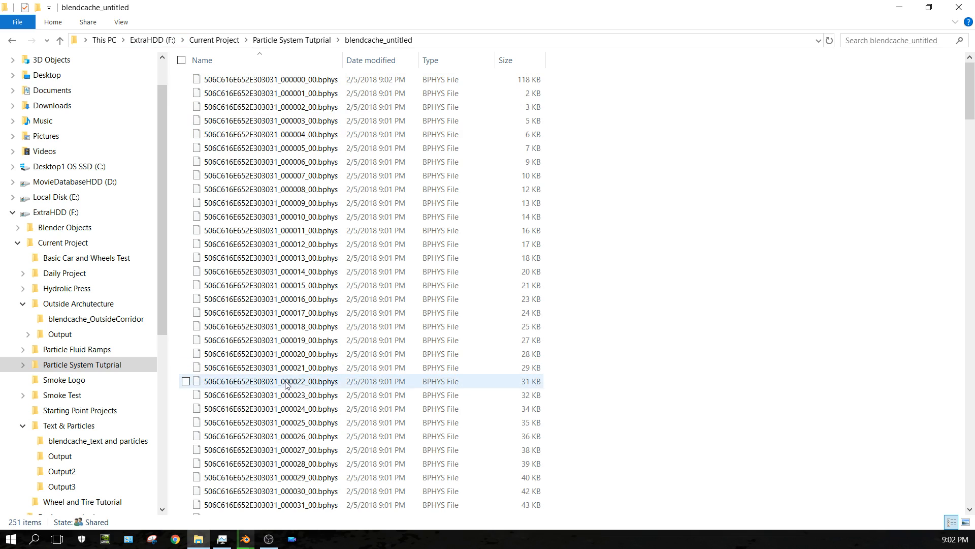
scroll(353, 335, "down", 4)
scroll(353, 335, "down", 20)
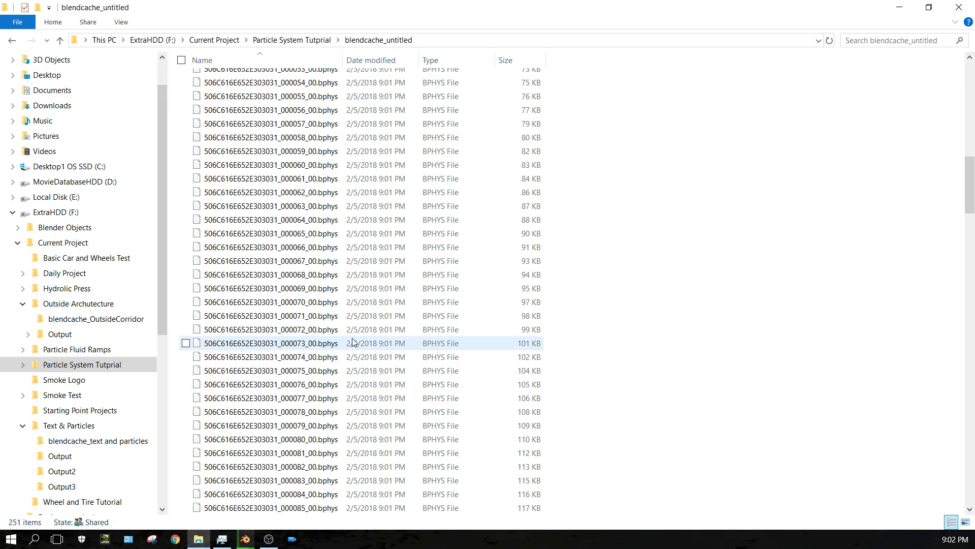
scroll(354, 349, "down", 20)
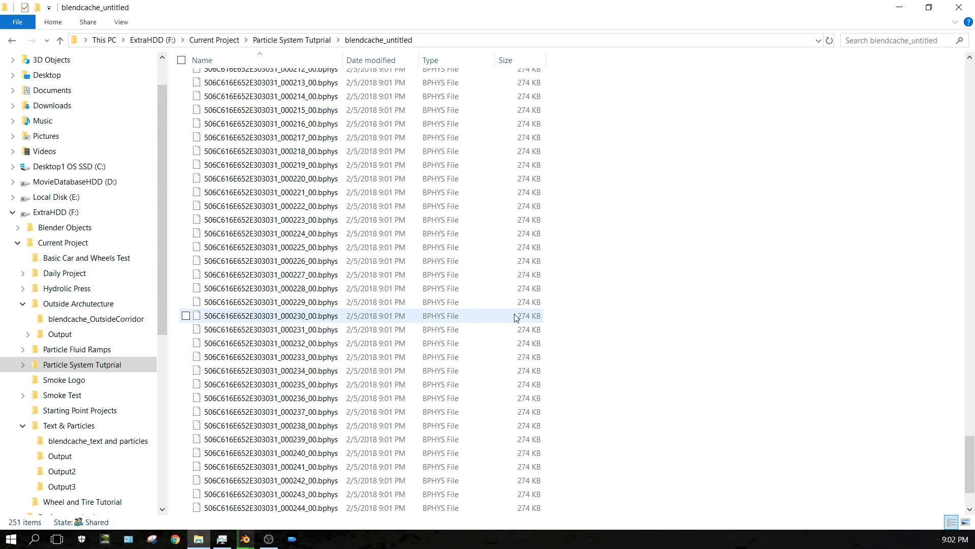
scroll(584, 362, "up", 4)
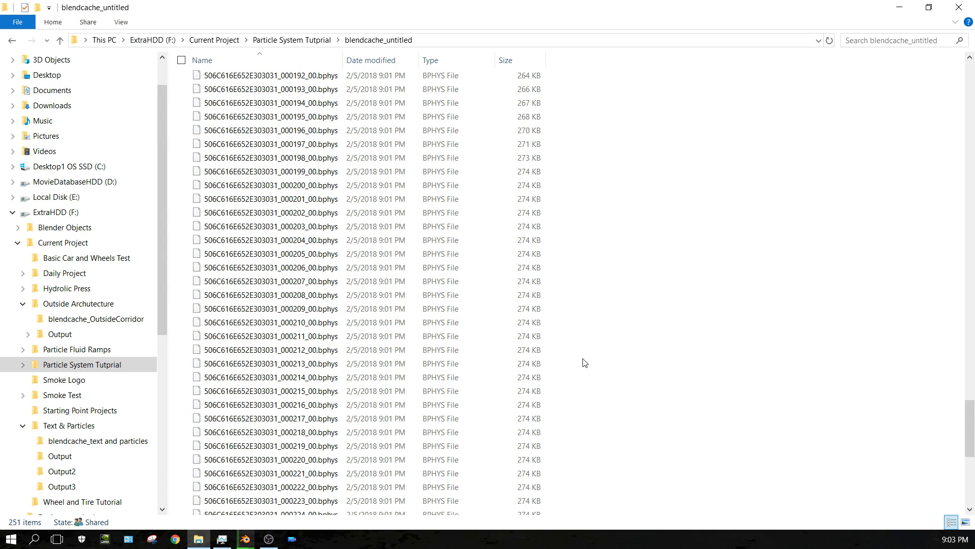
scroll(585, 361, "up", 13)
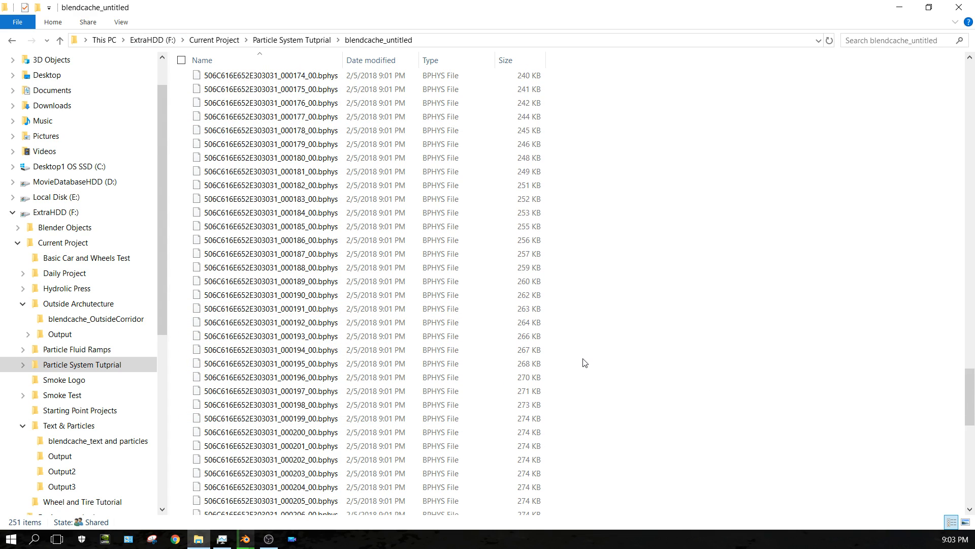
Return to Blender and play the animation to check the particles load from the disk cache, then pause it.
left_click(903, 10)
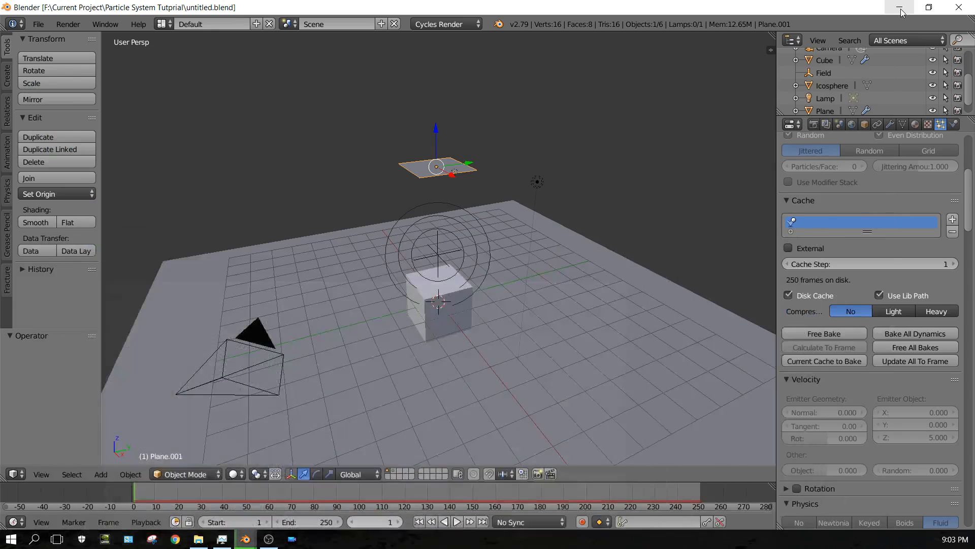
left_click(457, 522)
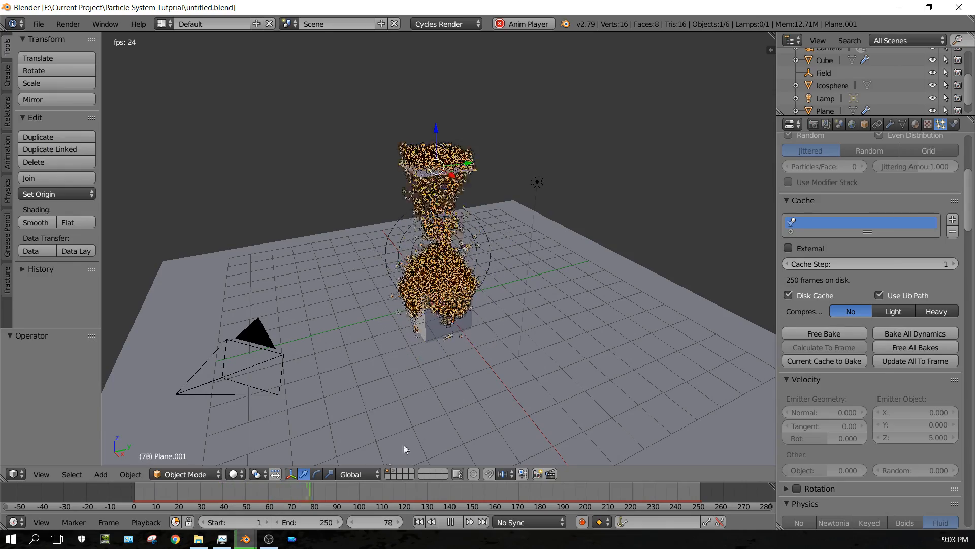
left_click(451, 522)
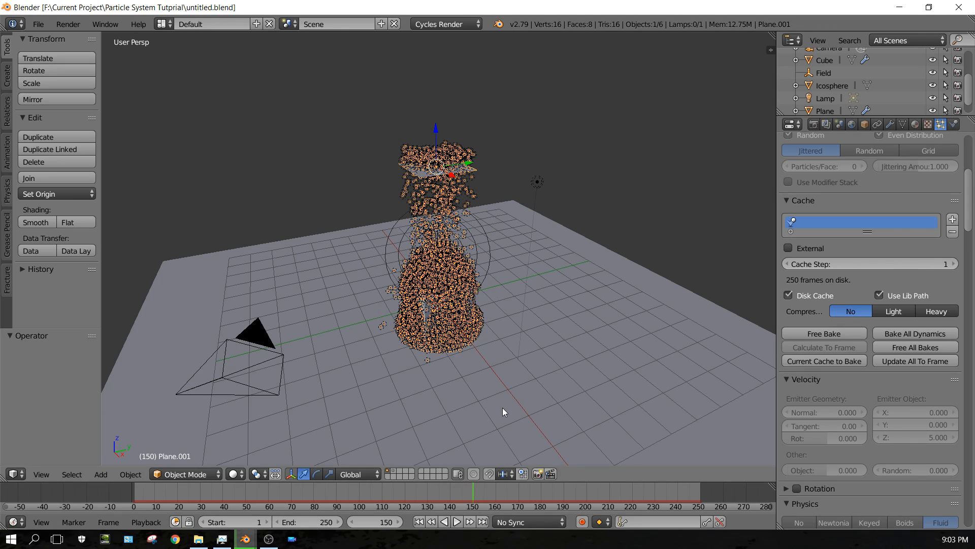